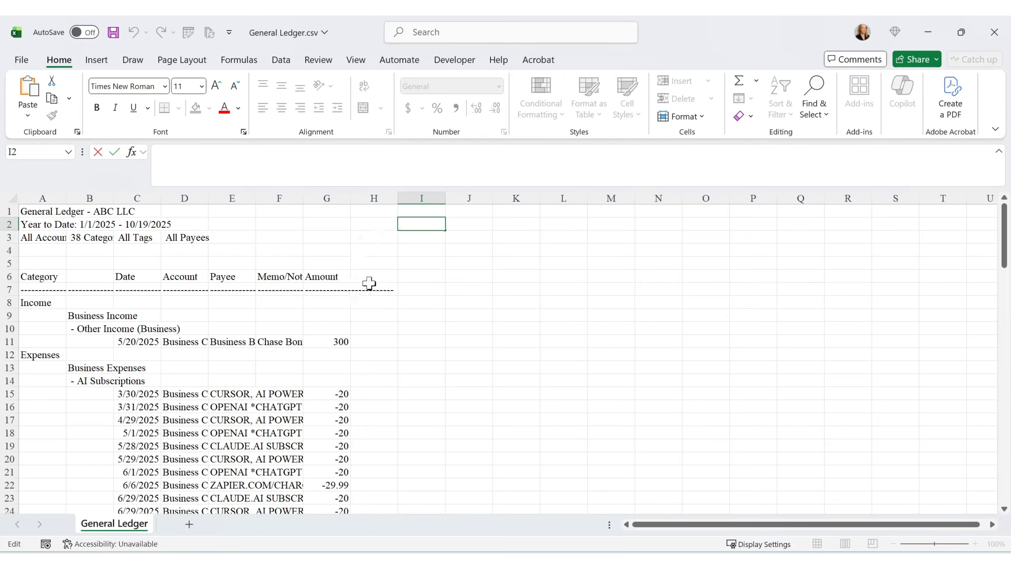
Examine the General Ledger worksheet's header row, empty category cells, indented subcategories and subtotal rows down to the Website section.
left_click(90, 275)
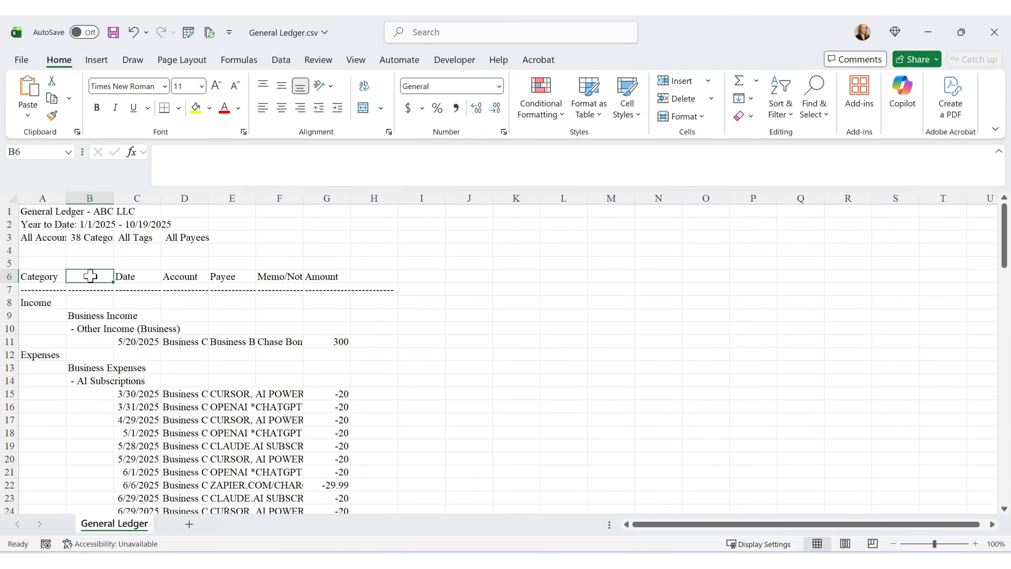
left_click_drag(41, 314, 43, 343)
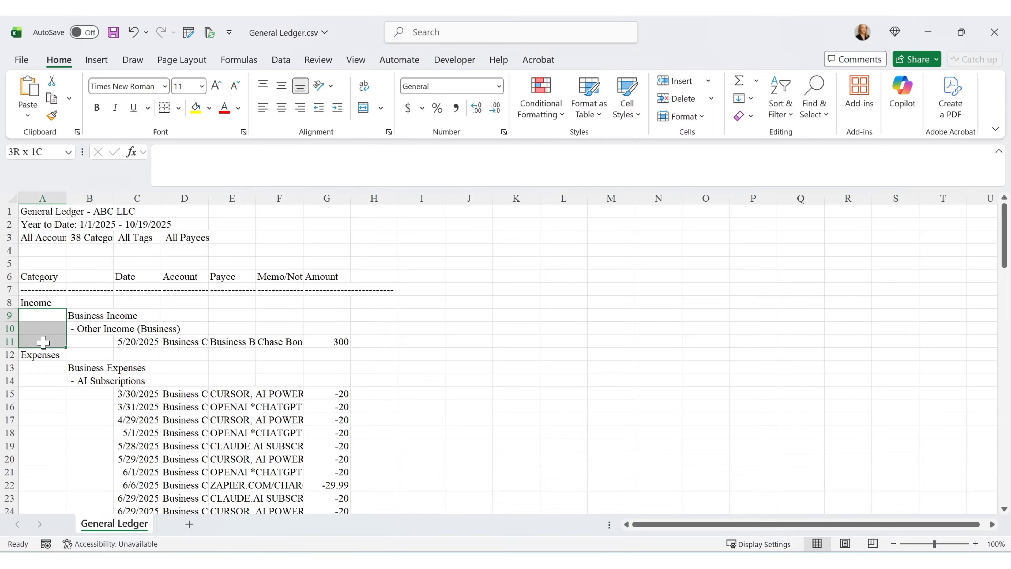
scroll(120, 341, "down", 2)
left_click_drag(43, 305, 60, 448)
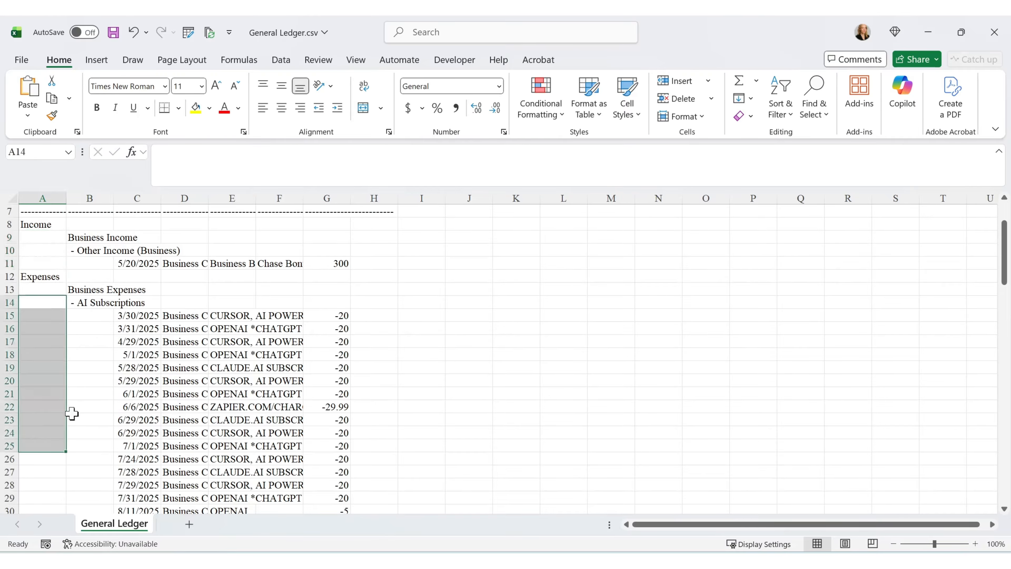
scroll(97, 367, "down", 3)
scroll(100, 360, "down", 4)
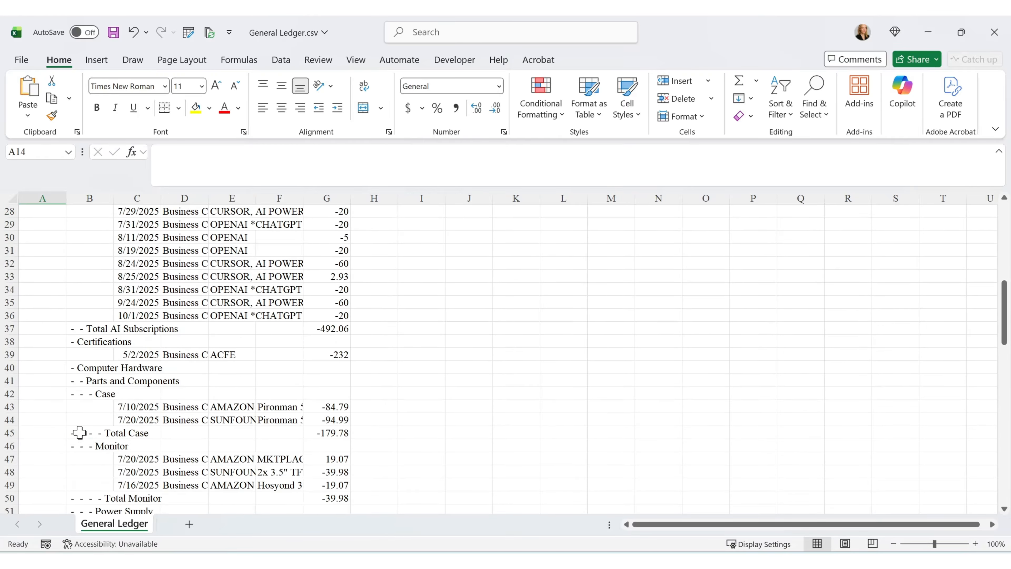
left_click(80, 432)
scroll(326, 314, "down", 16)
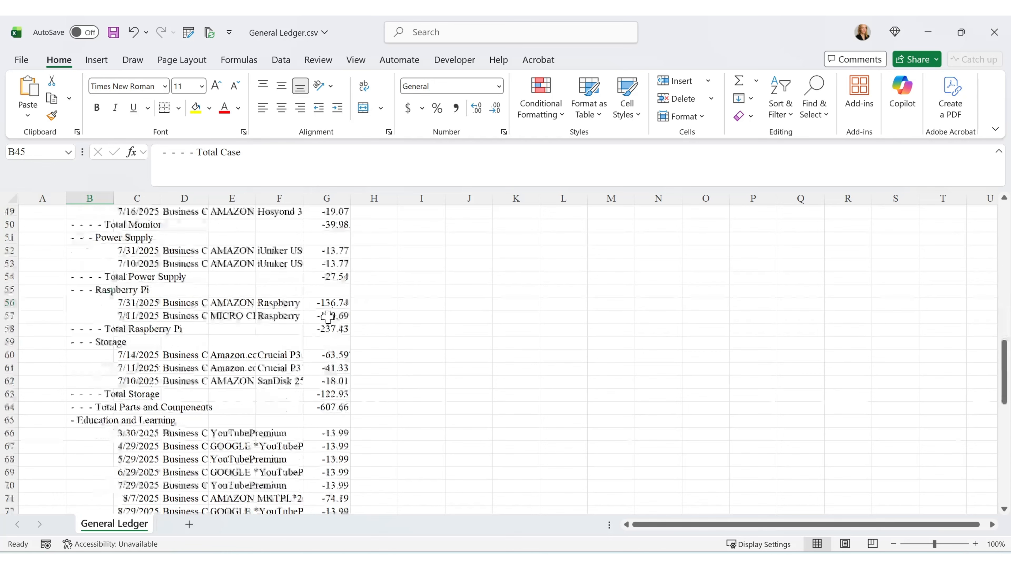
scroll(327, 313, "down", 3)
scroll(320, 312, "up", 20)
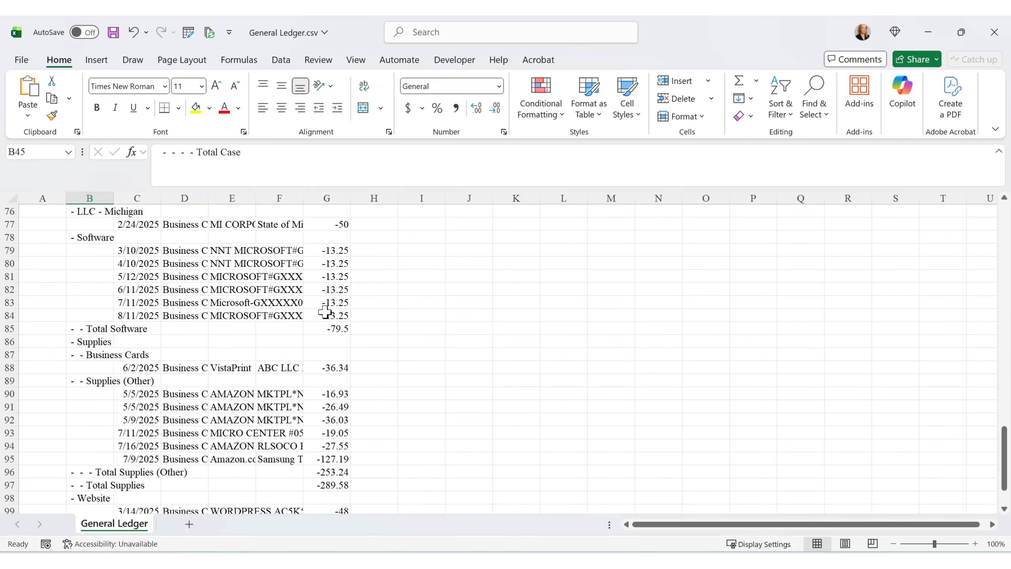
scroll(313, 310, "up", 7)
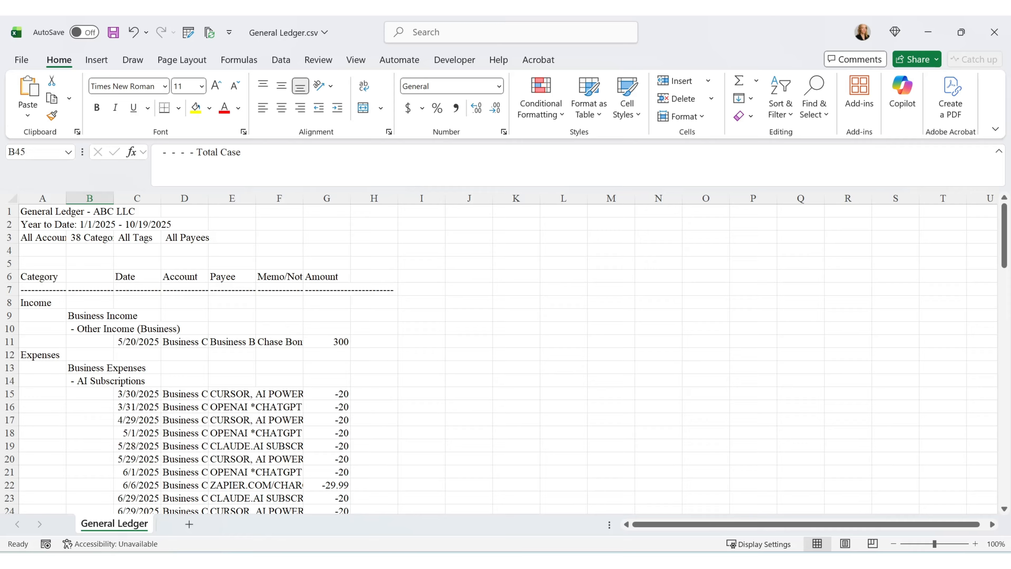
Import General Ledger.csv into a blank workbook for transformation in Power Query and remove the Changed Type step.
left_click(345, 509)
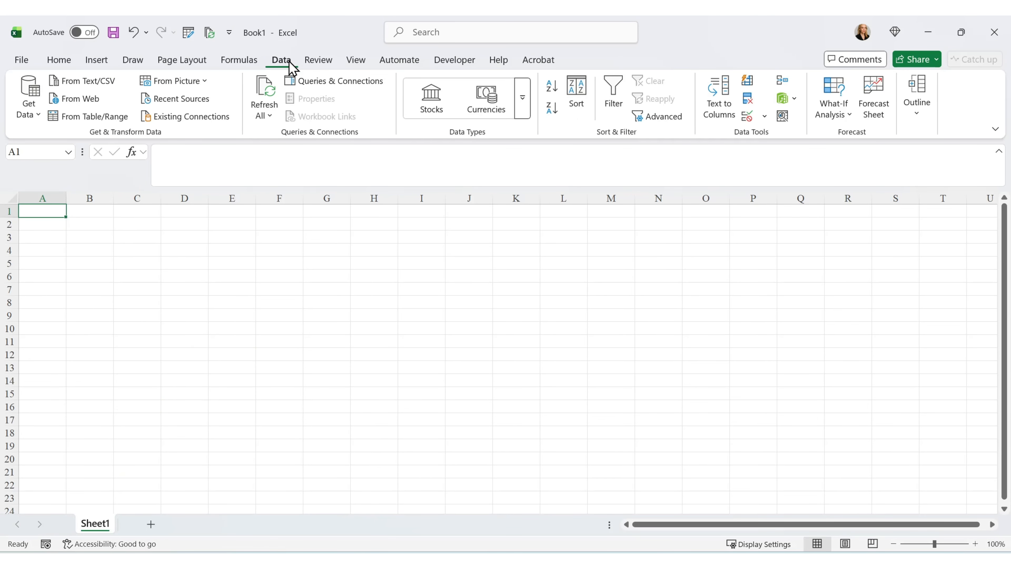
left_click(105, 84)
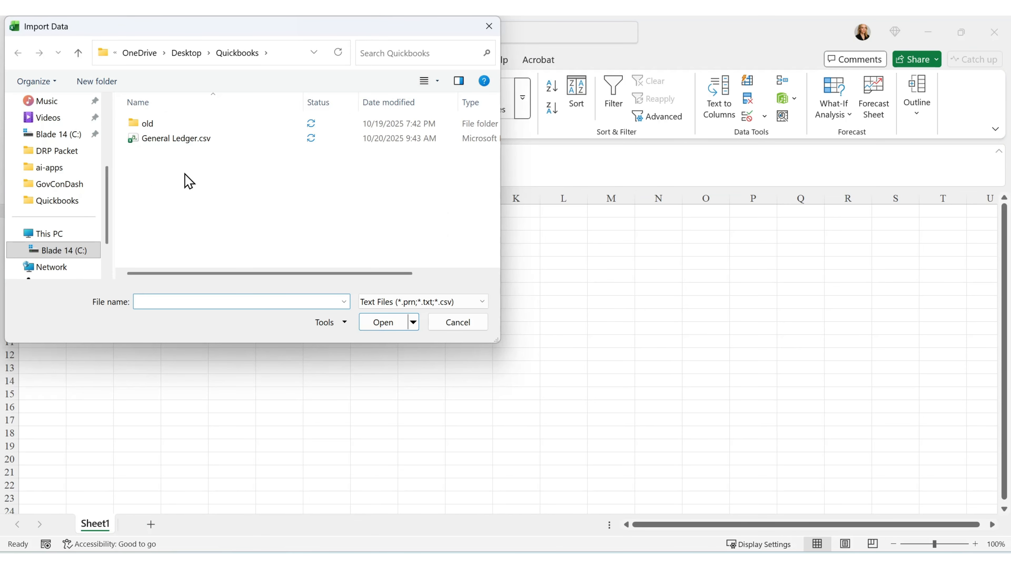
double_click(198, 139)
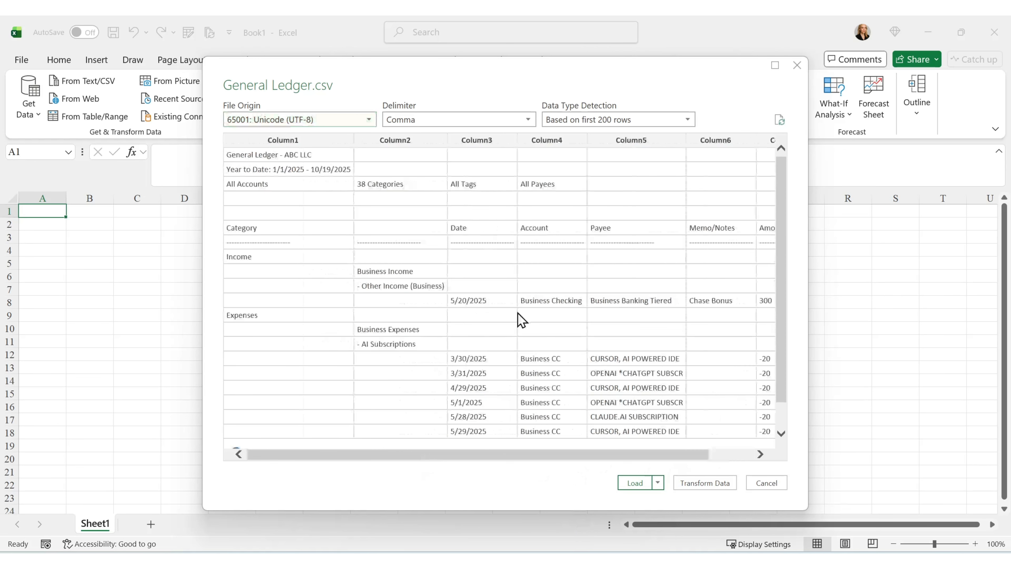
left_click(718, 488)
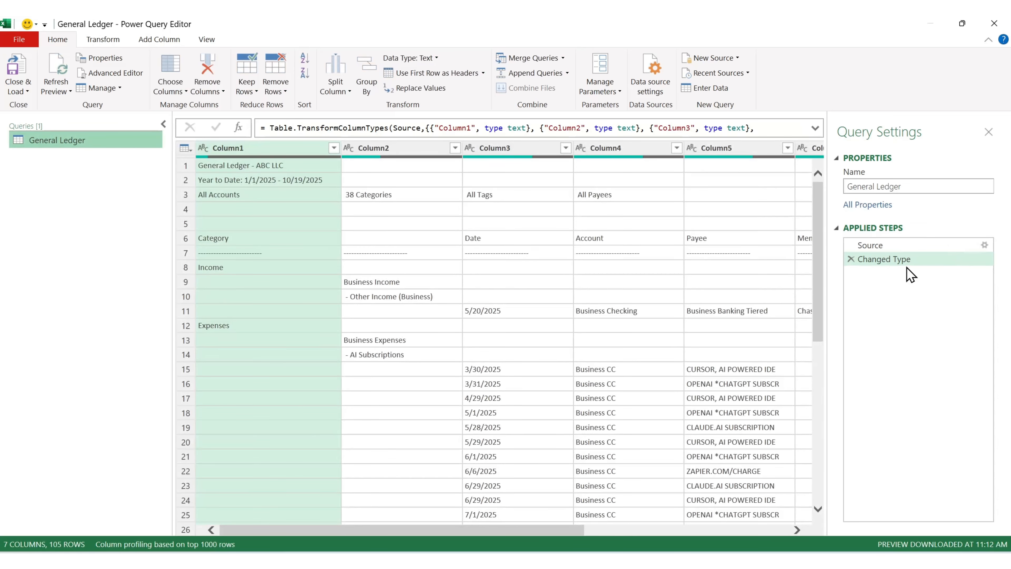
left_click(852, 259)
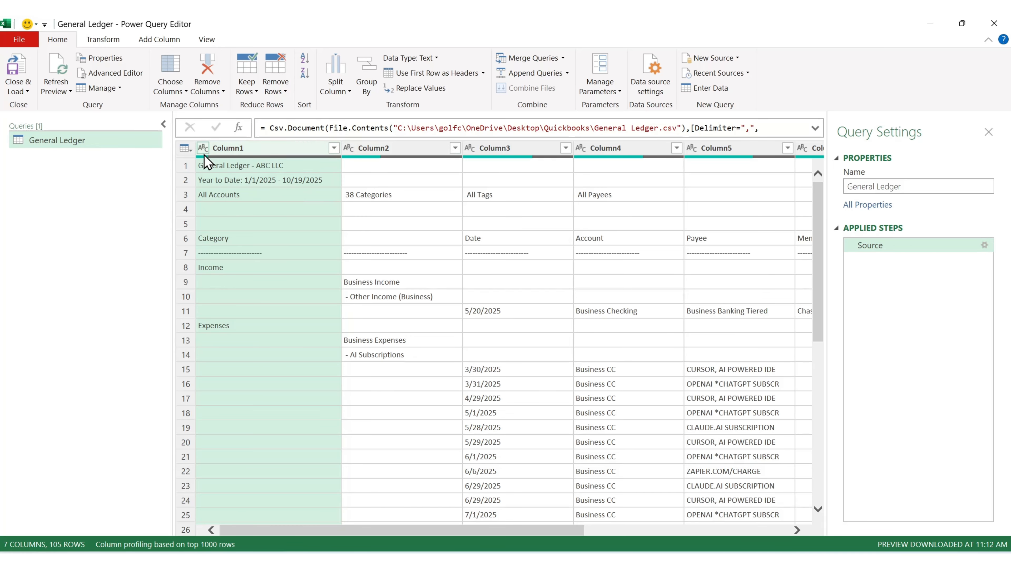
Check the Category header row in the Source preview and add a custom step with the formula = Source[Column1].
left_click(253, 239)
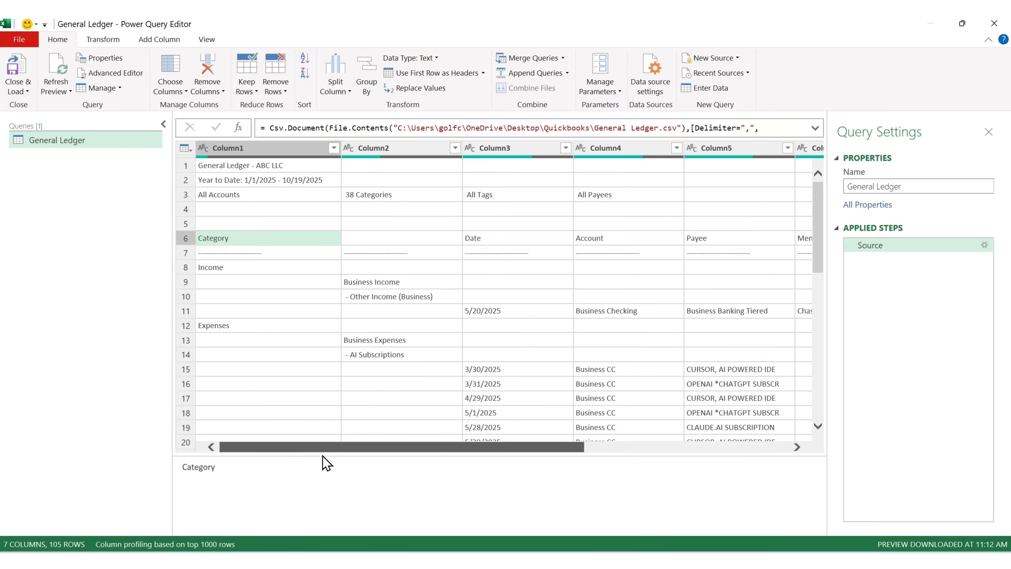
scroll(366, 282, "down", 2)
scroll(318, 279, "up", 2)
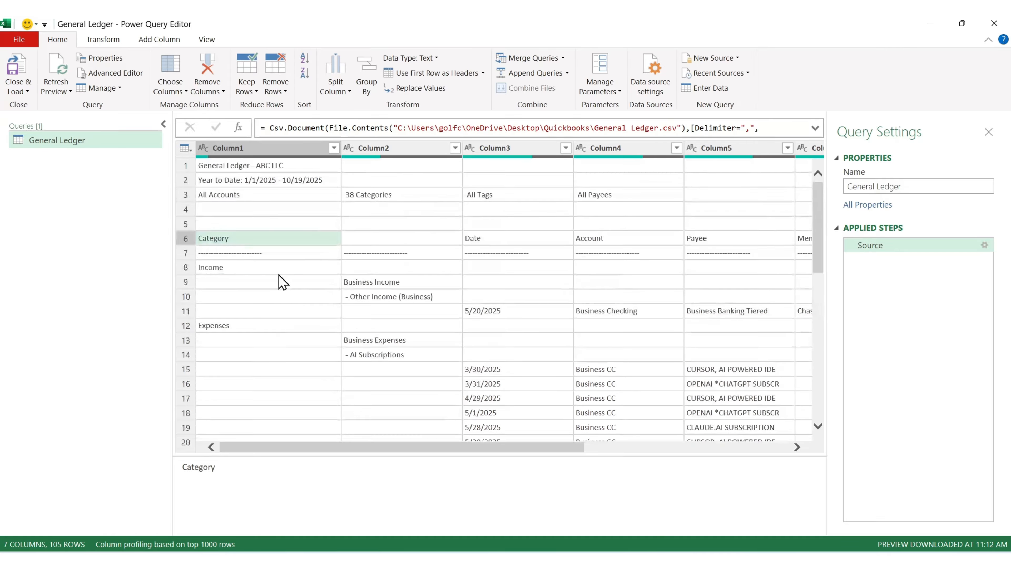
left_click(384, 238)
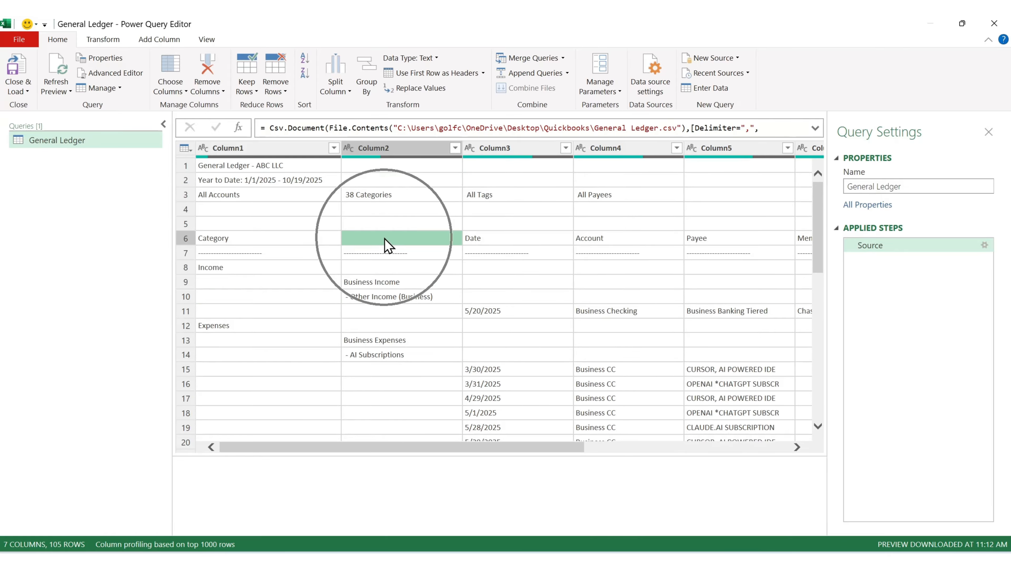
left_click(297, 171)
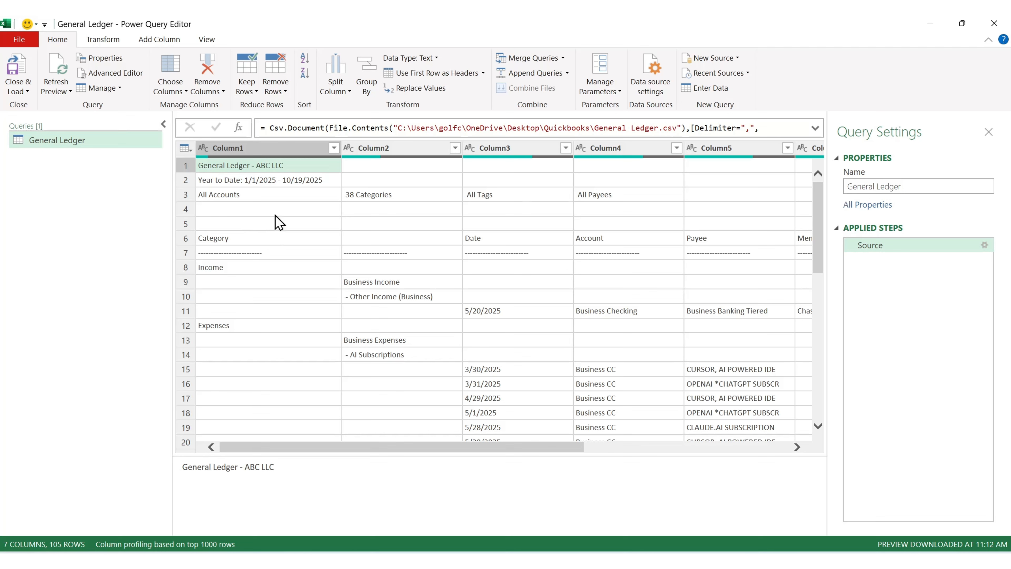
left_click(238, 127)
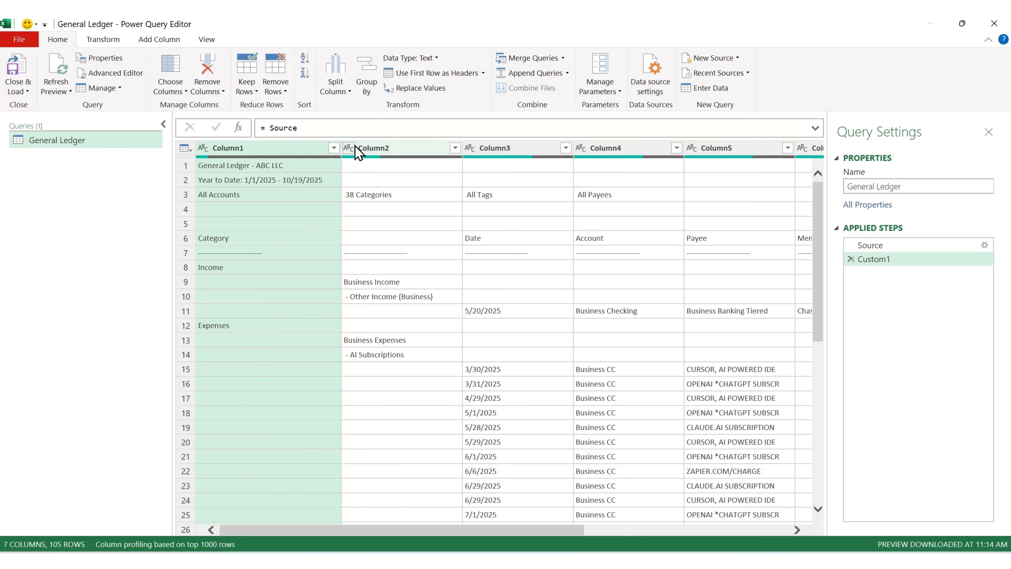
left_click(354, 127)
type("[C")
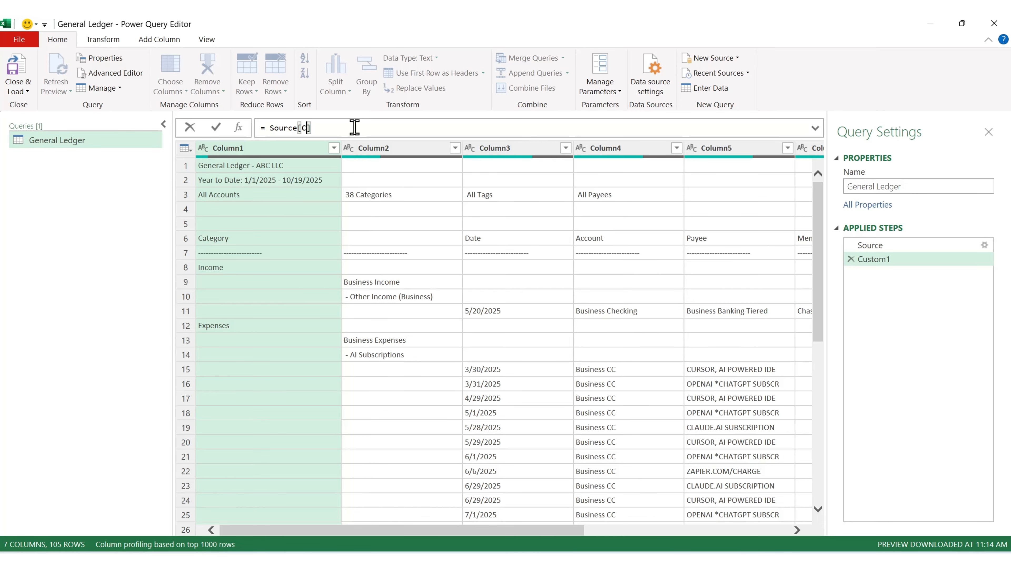
type("o")
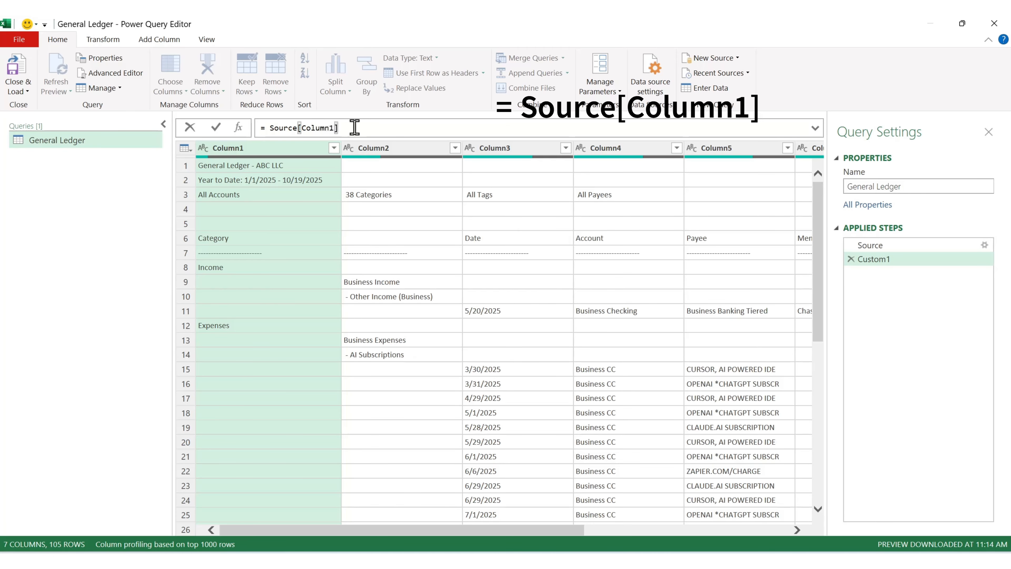
type("lumn1")
key("Return")
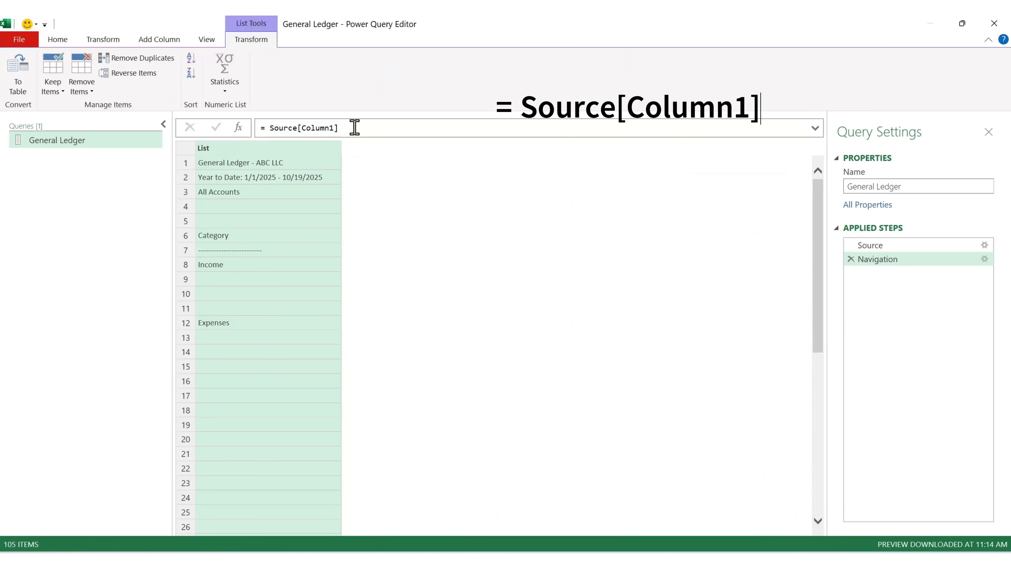
Change the custom step's formula to = List.PositionOf(Source[Column1], "Category") to locate the header row.
left_click(265, 128)
type("List.P")
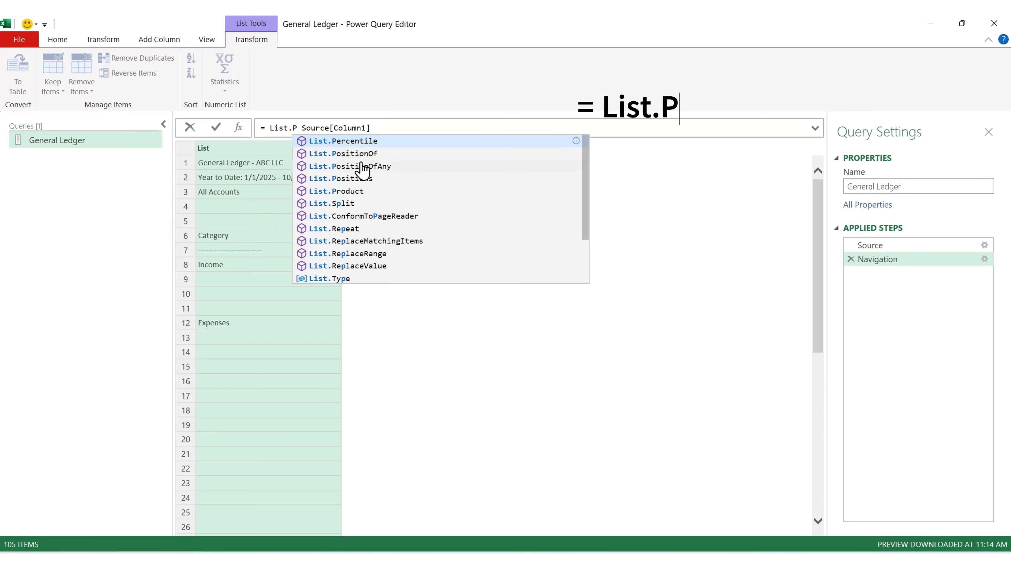
left_click(360, 154)
key("Right")
key("BackSpace")
type("(")
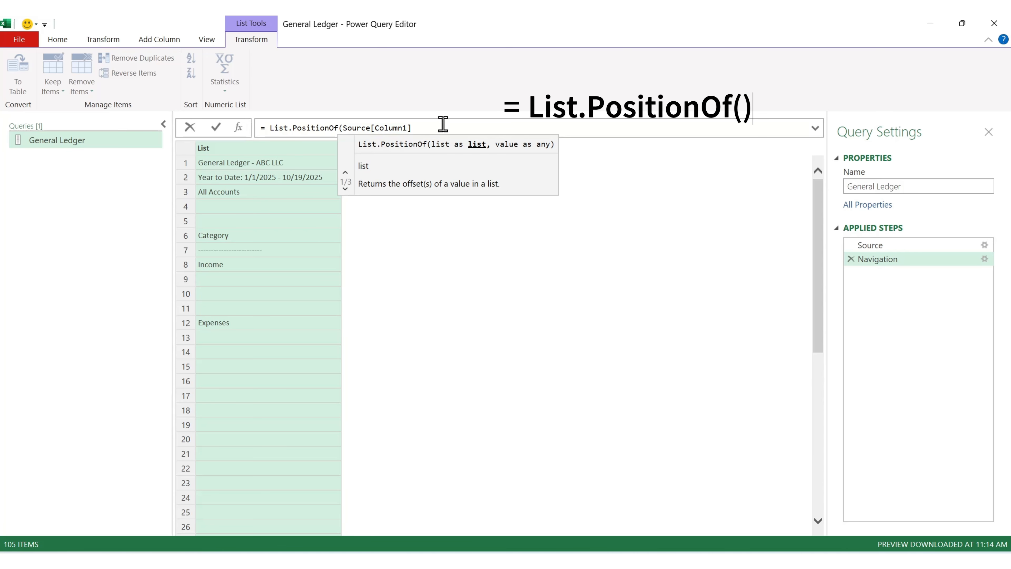
left_click(442, 126)
type(",")
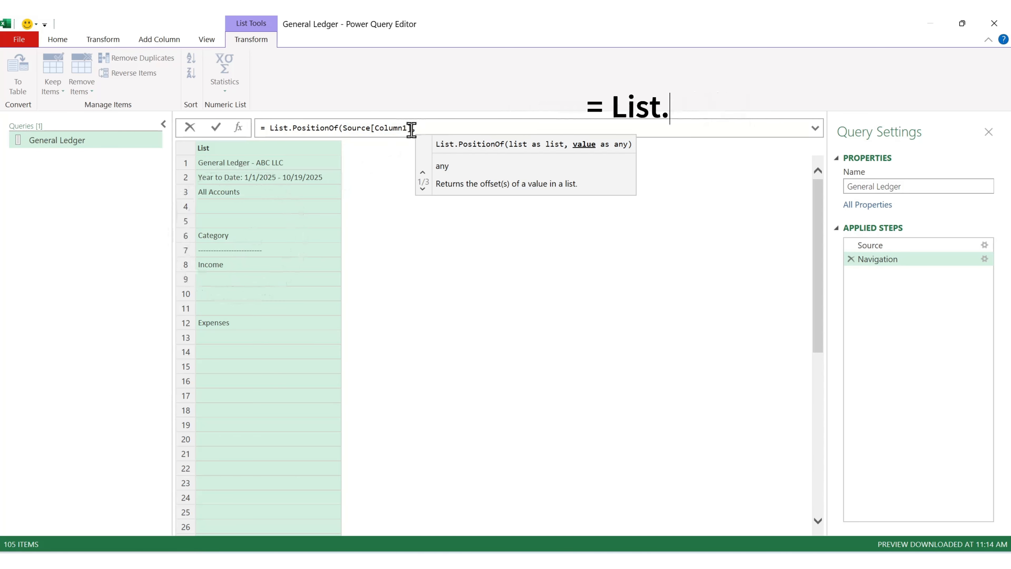
type(" \"Category\")")
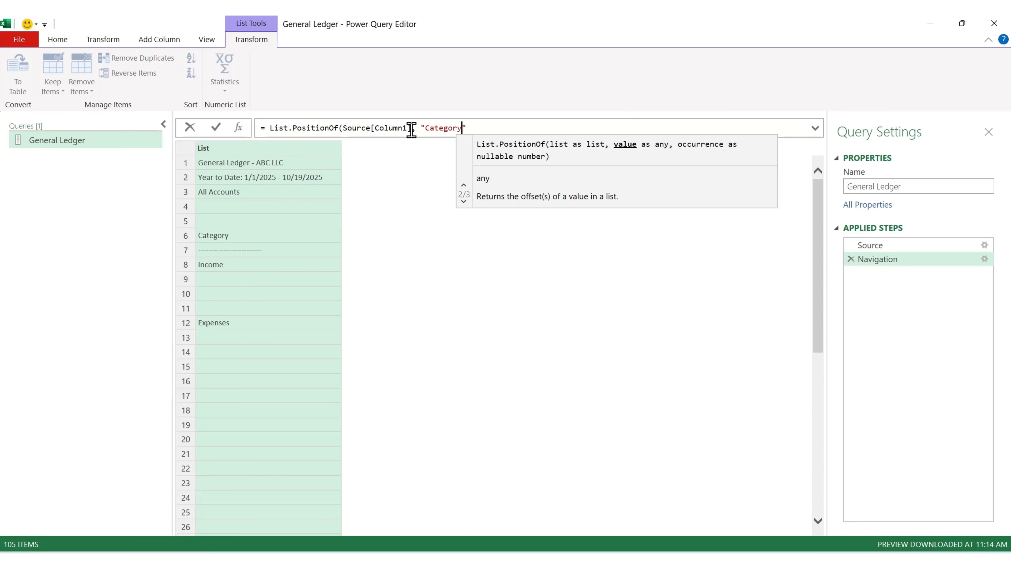
key("Return")
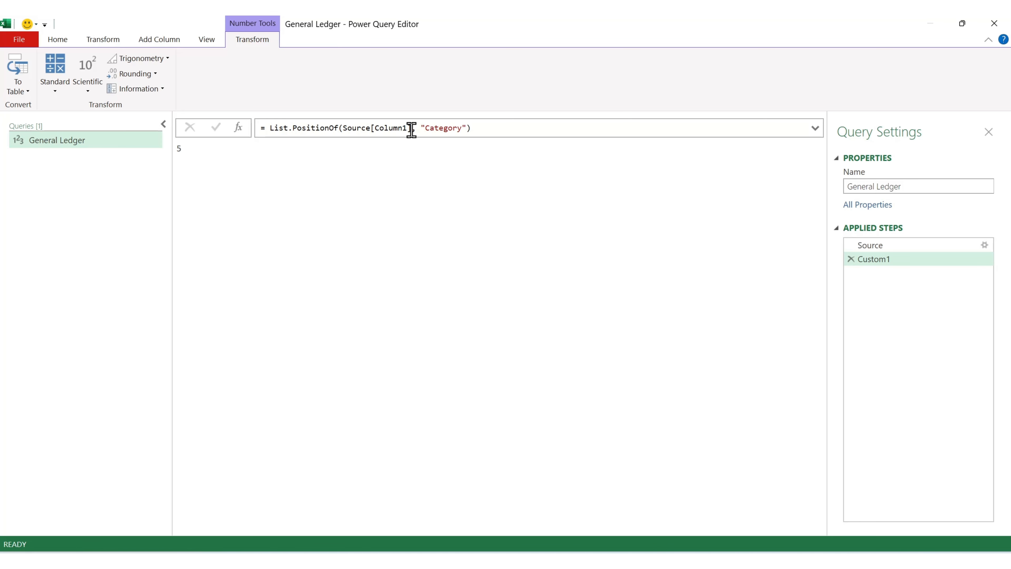
Insert a step after Source that uses the first row as headers, and move it below Custom1.
left_click(888, 246)
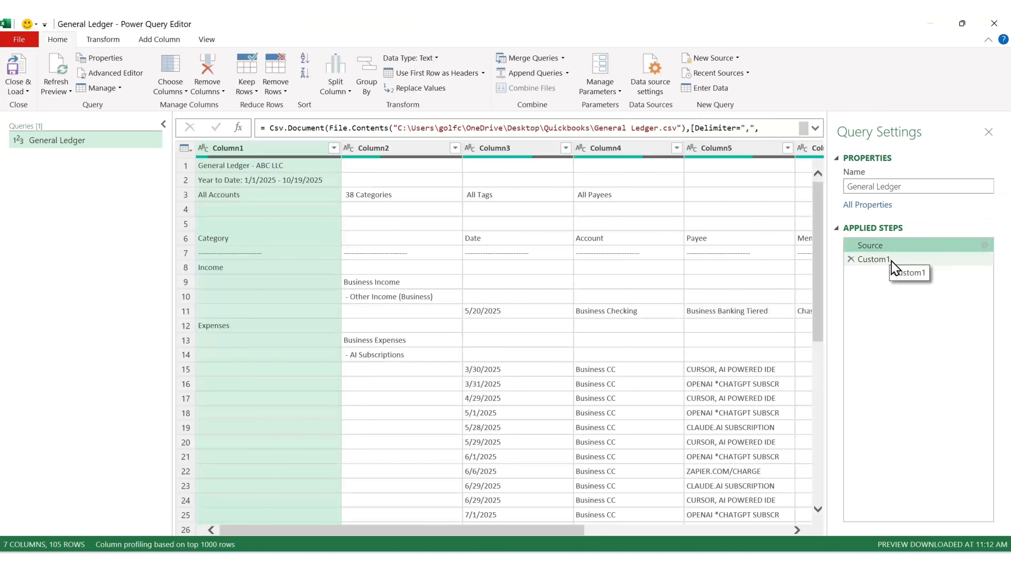
left_click(264, 239)
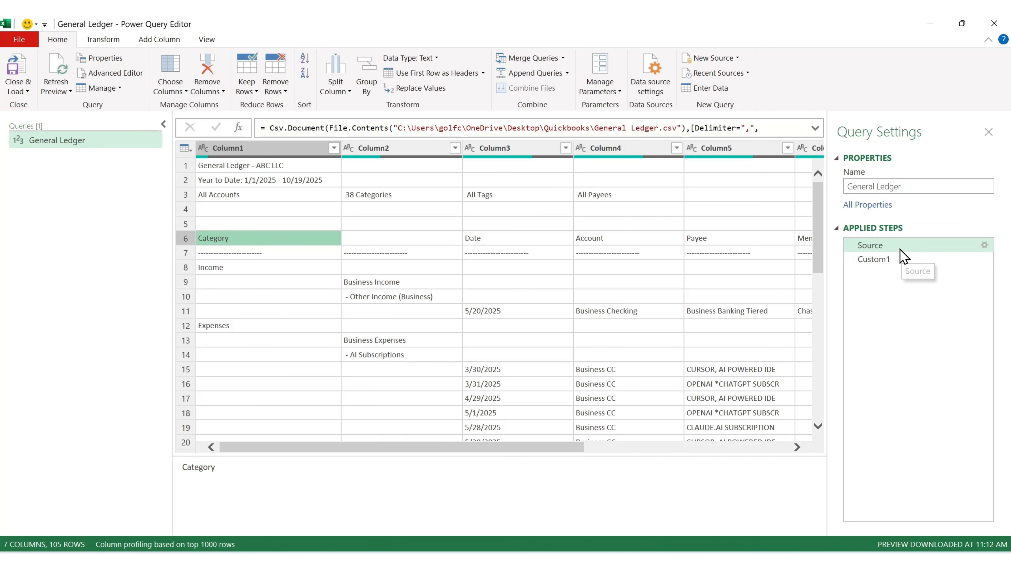
left_click(901, 259)
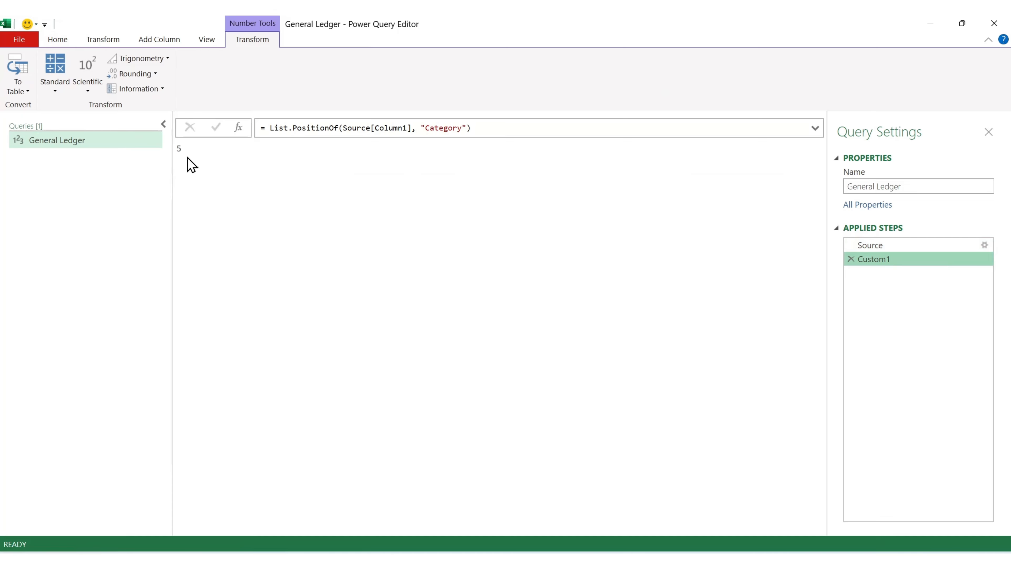
left_click(277, 162)
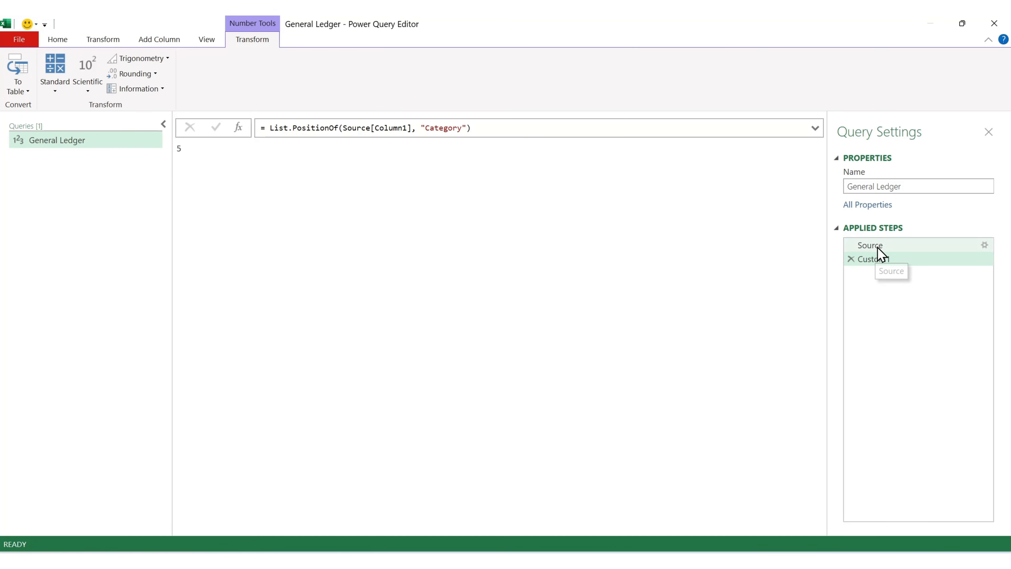
left_click(877, 246)
left_click(189, 148)
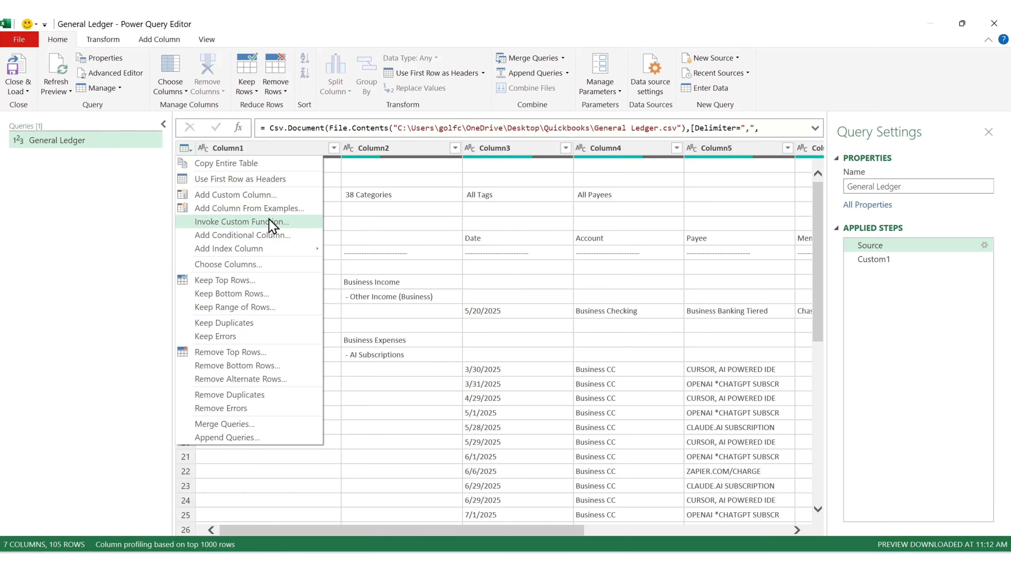
left_click(267, 180)
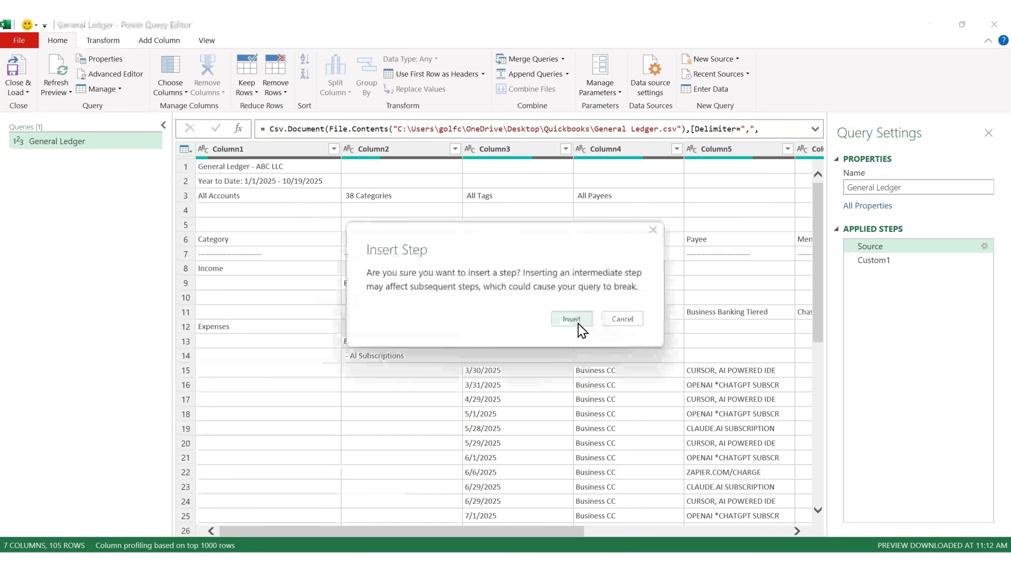
left_click(571, 319)
left_click_drag(902, 262, 900, 285)
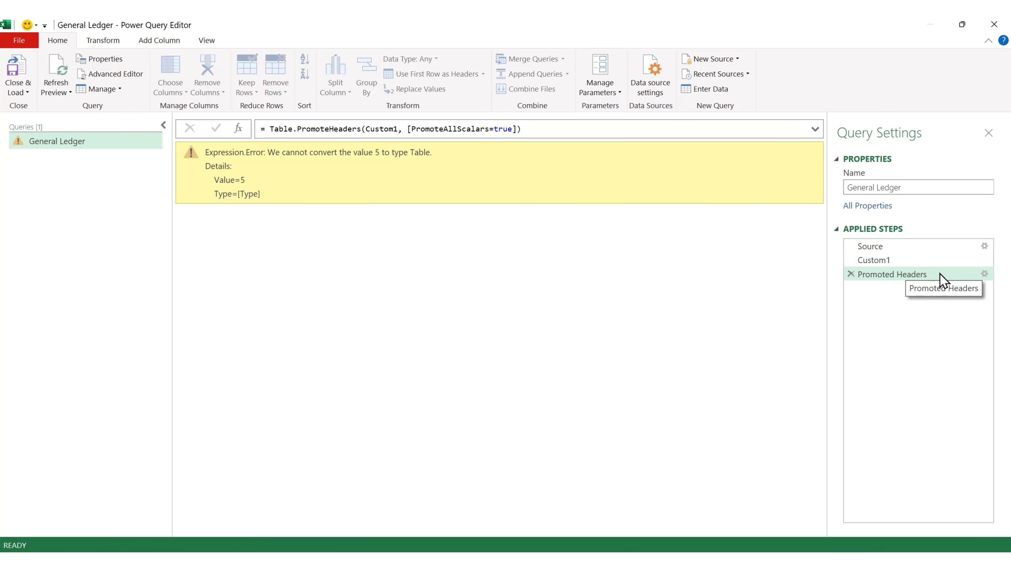
Replace Custom1 in the Promoted Headers formula with Table.Skip(Source,Custom1) to skip the rows above the header row.
double_click(396, 129)
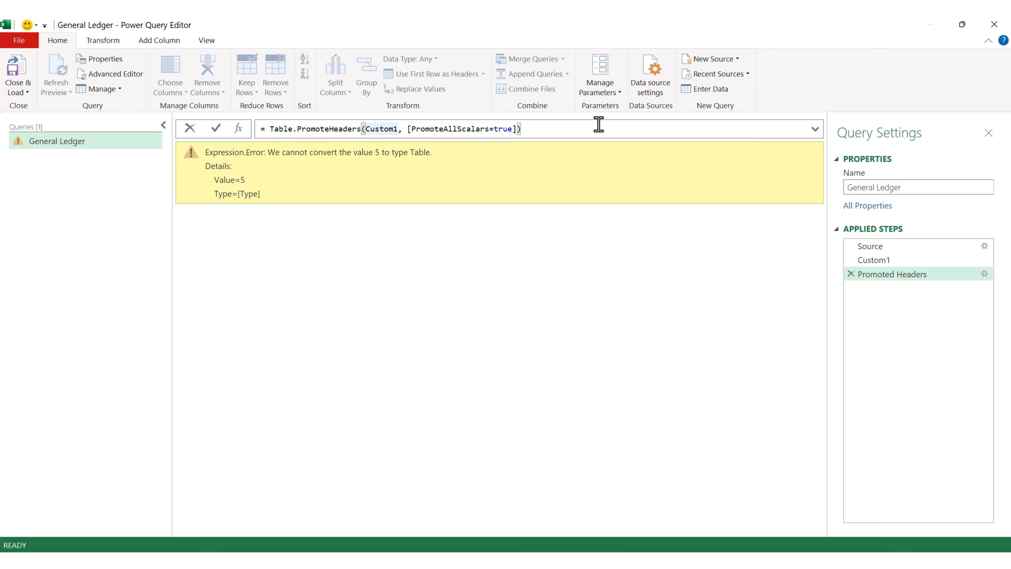
type("Table.Ski ")
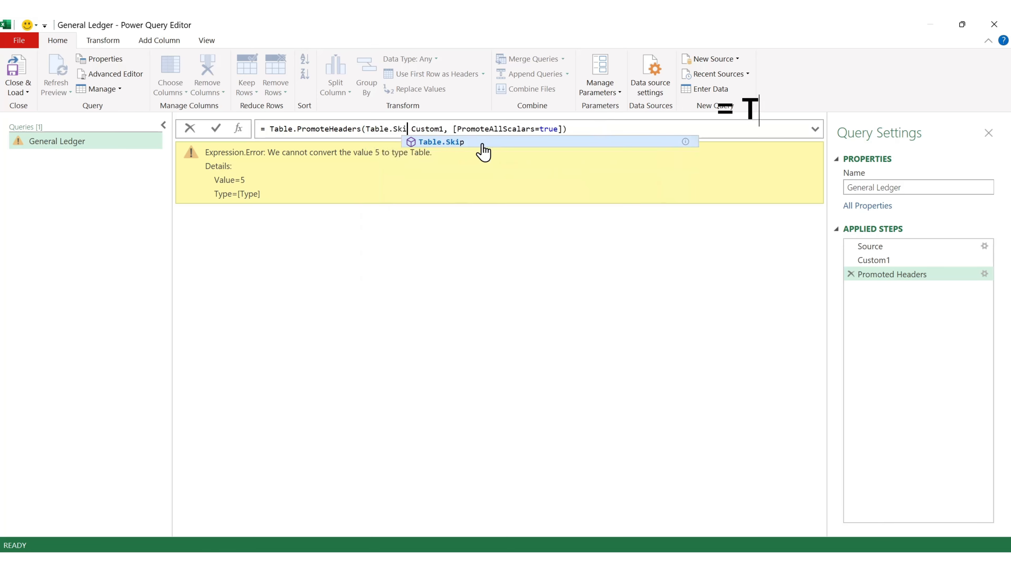
type("p(S")
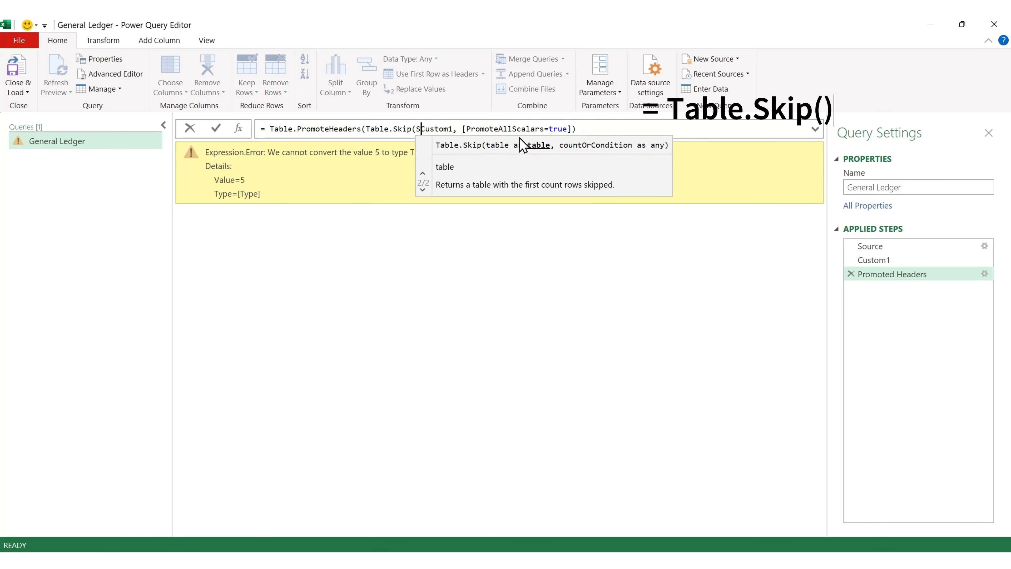
type("ource,Custom1")
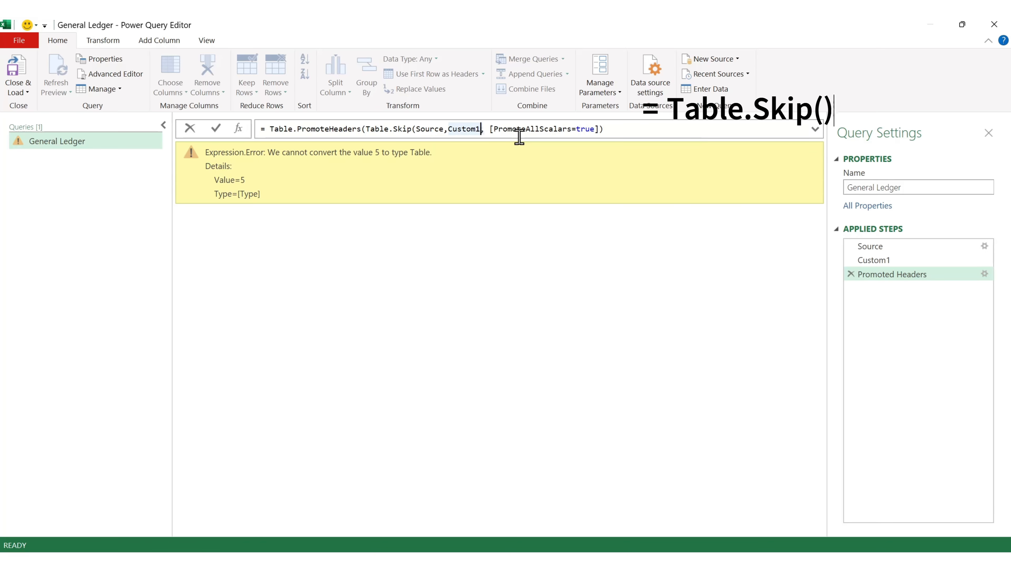
type(")")
key("Right")
key("Return")
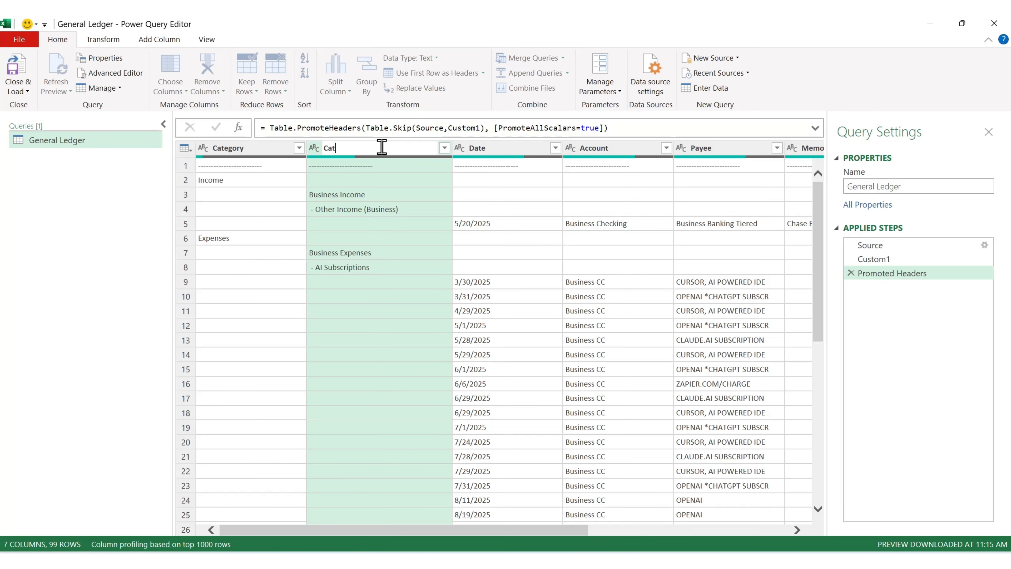
Rename the unnamed second column as Category Name and the Memo/Notes column as Memo.
key("Return")
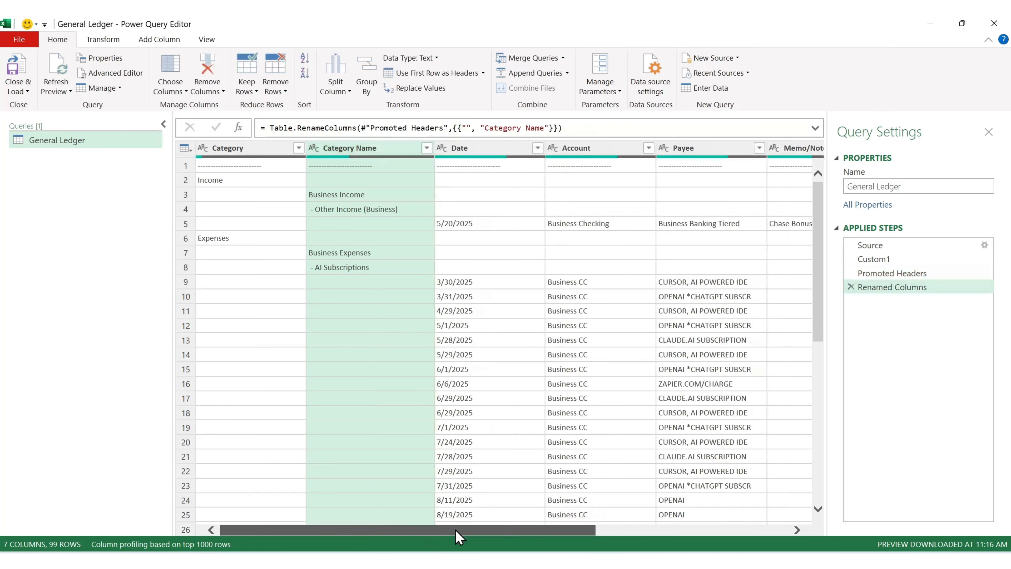
left_click_drag(458, 530, 584, 530)
left_click(657, 151)
double_click(655, 147)
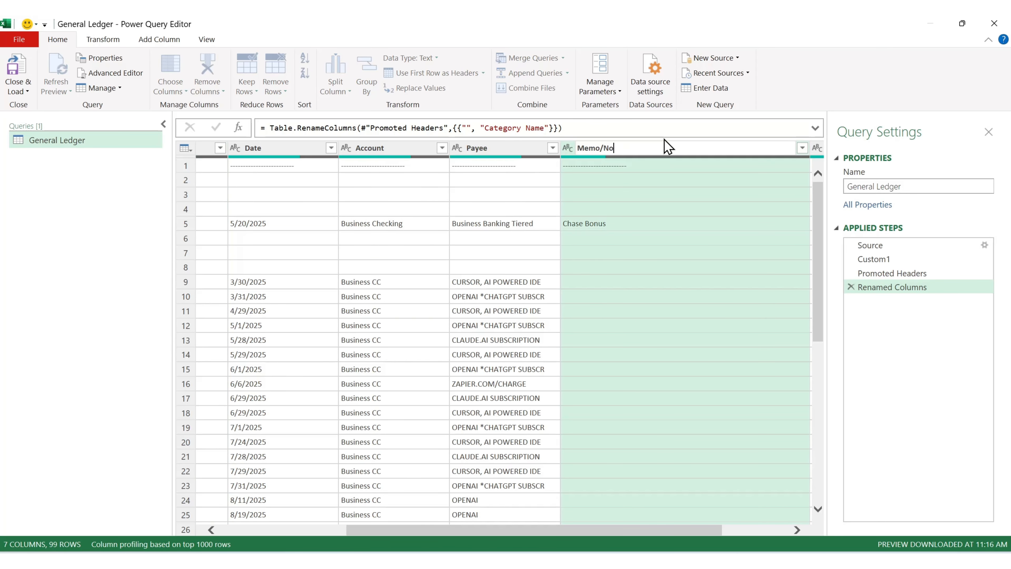
key("BackSpace")
key("BackSpace")
key("BackSpace")
key("Return")
left_click_drag(661, 530, 463, 530)
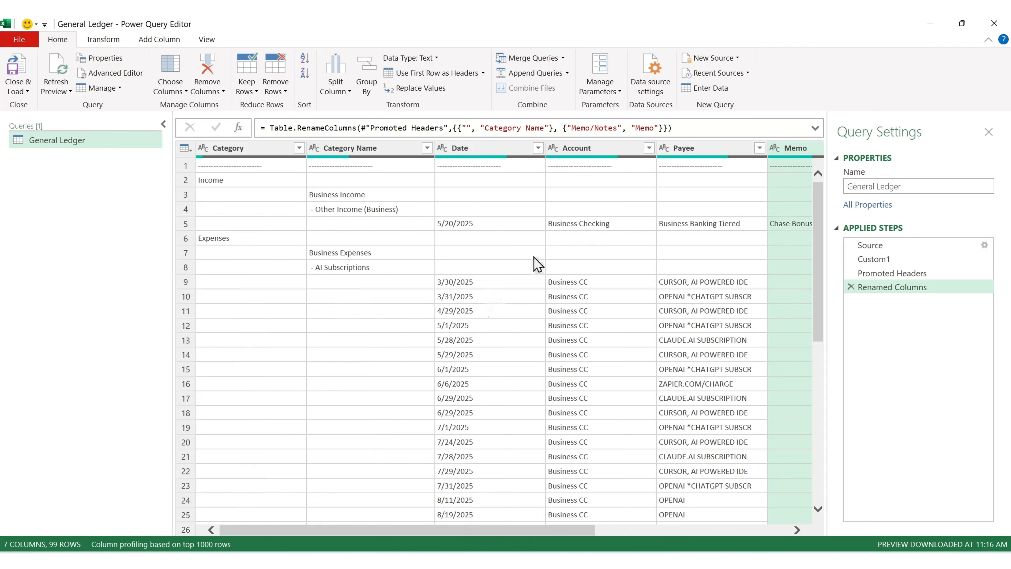
Remove the top 1 row, which holds the dashed separators, from the table.
left_click(226, 166)
left_click(368, 166)
left_click(511, 167)
left_click(237, 149)
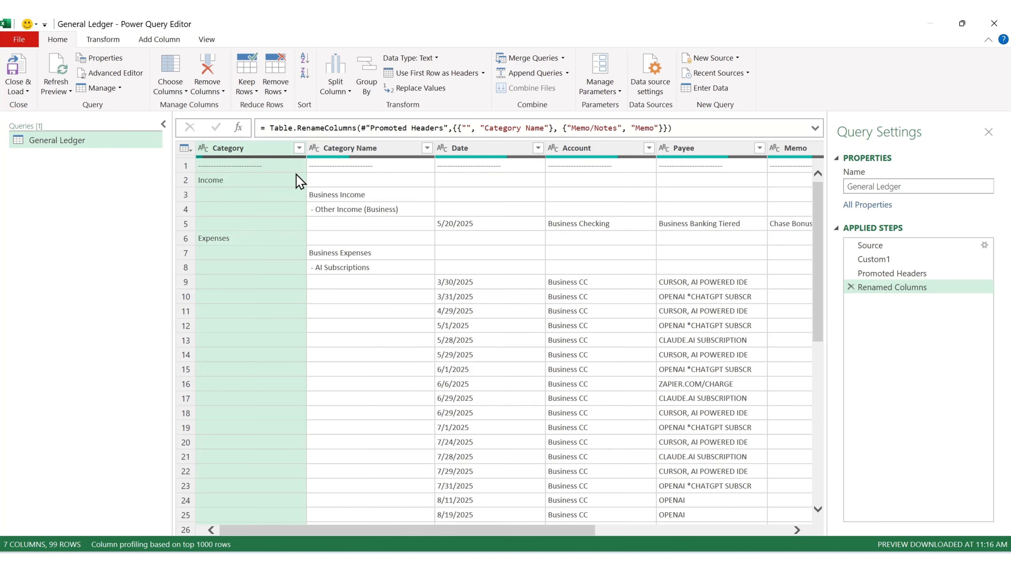
left_click(184, 148)
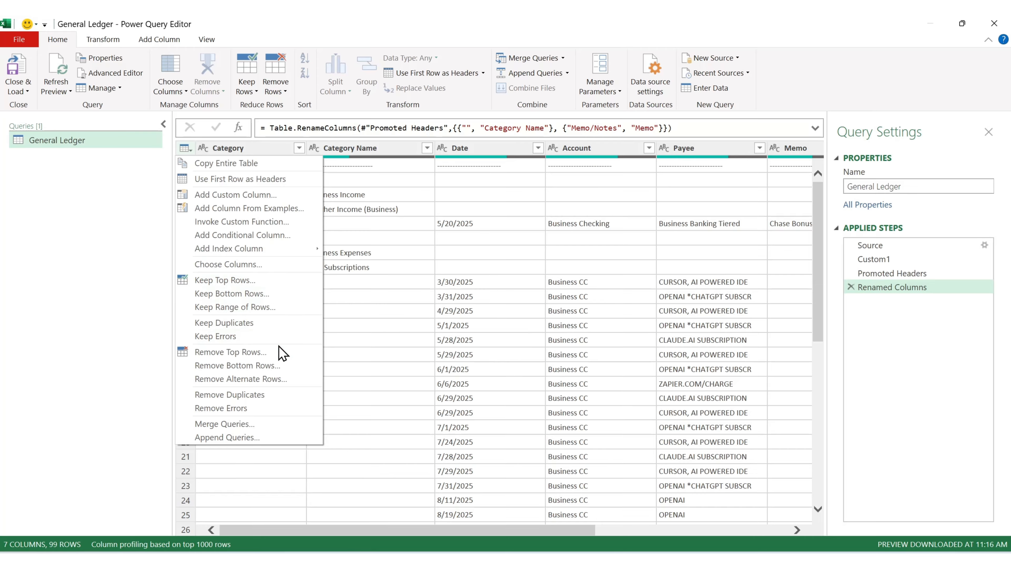
left_click(281, 353)
left_click(349, 291)
type("1")
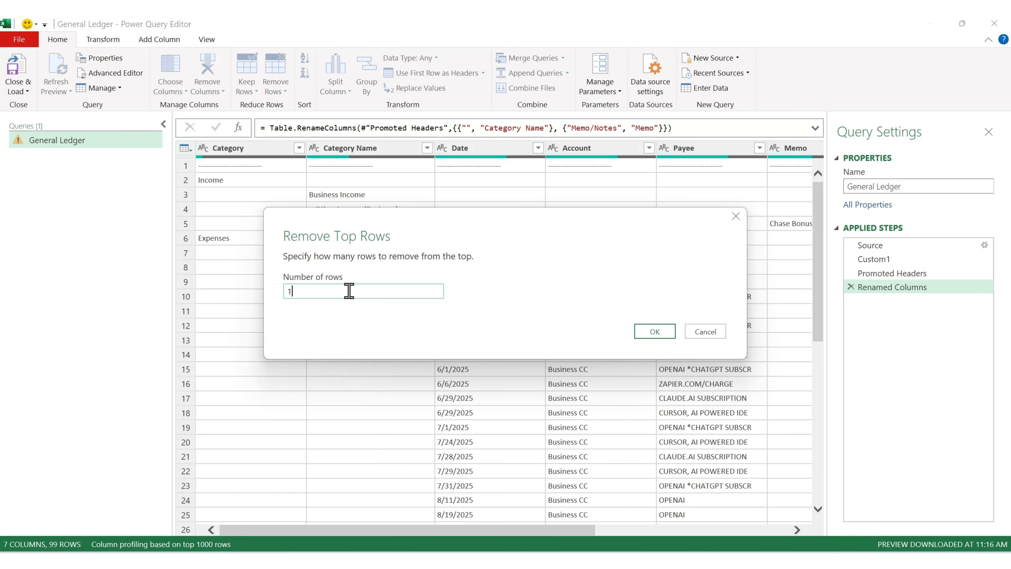
left_click(661, 334)
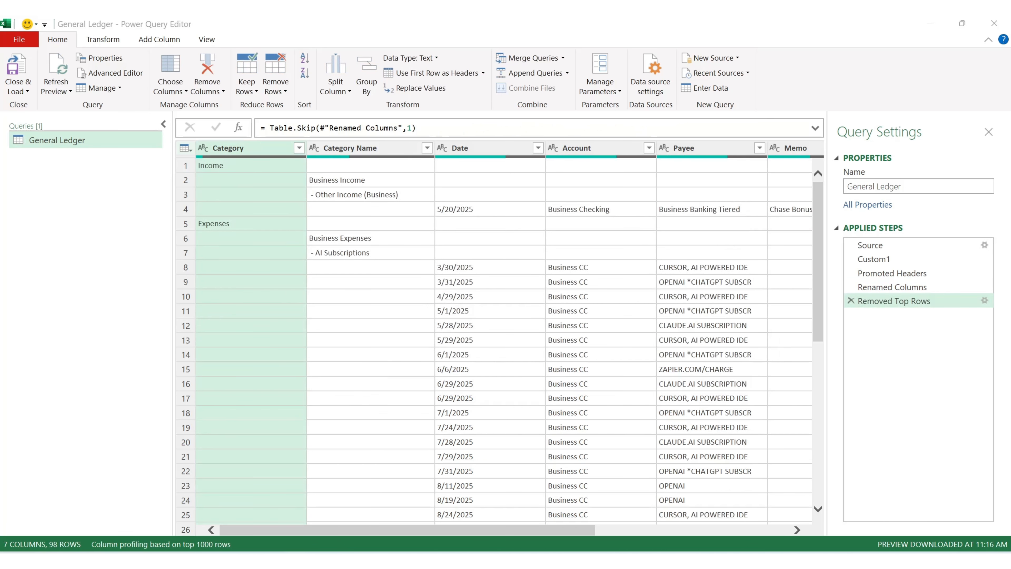
Replace the empty values in the Category and Category Name columns with null.
left_click(265, 194)
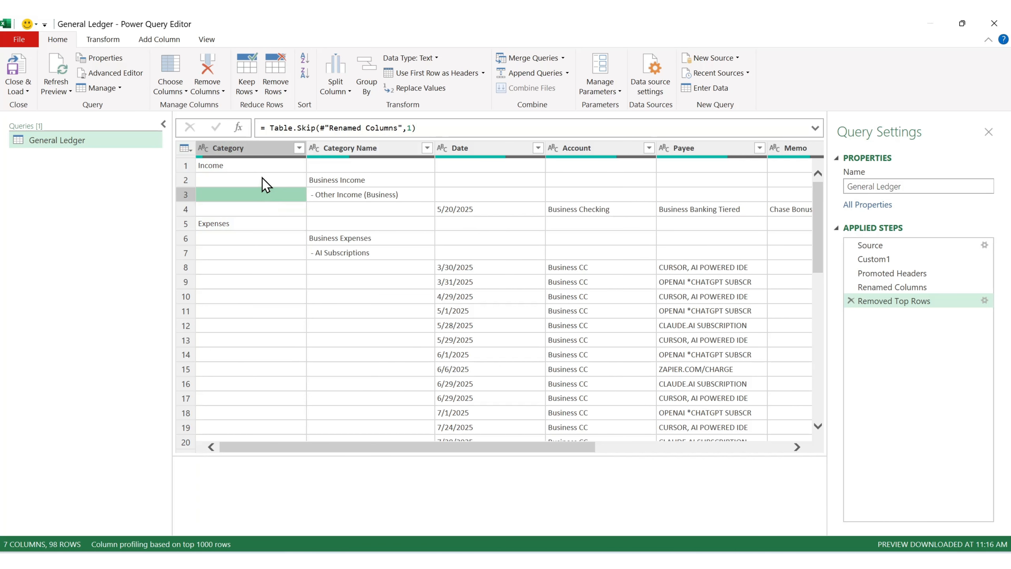
left_click(242, 166)
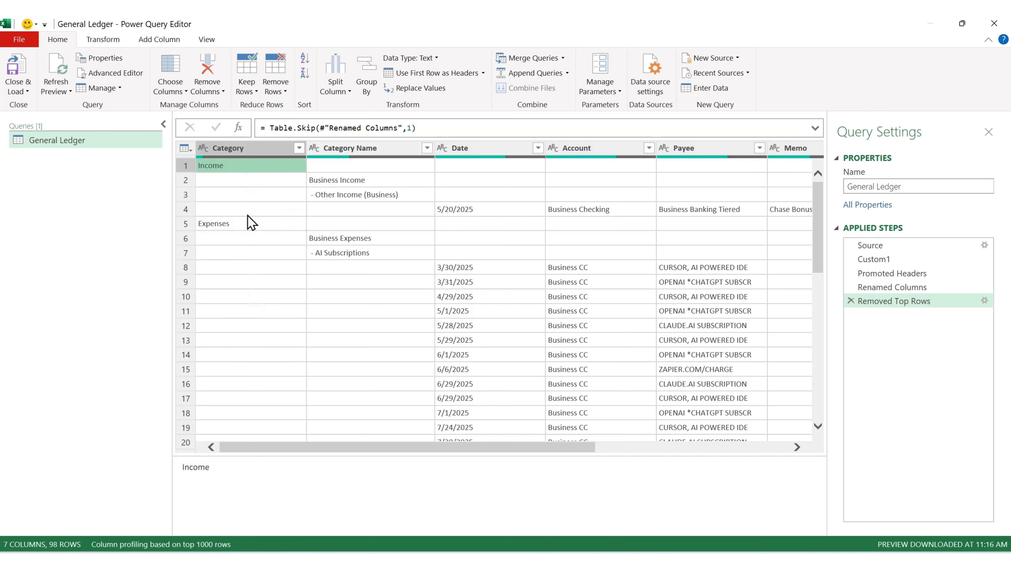
left_click(250, 196)
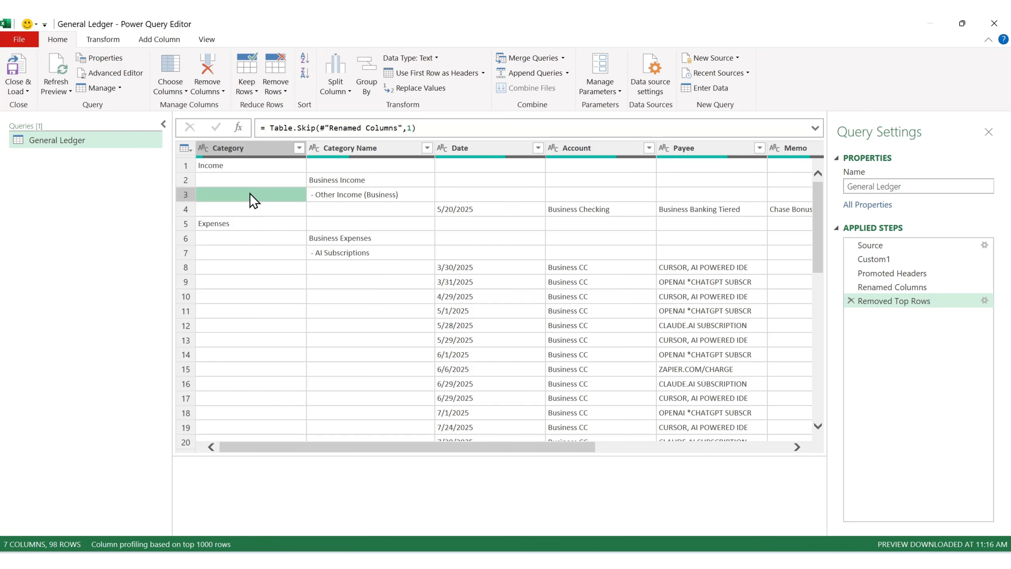
left_click(252, 181)
left_click(256, 149)
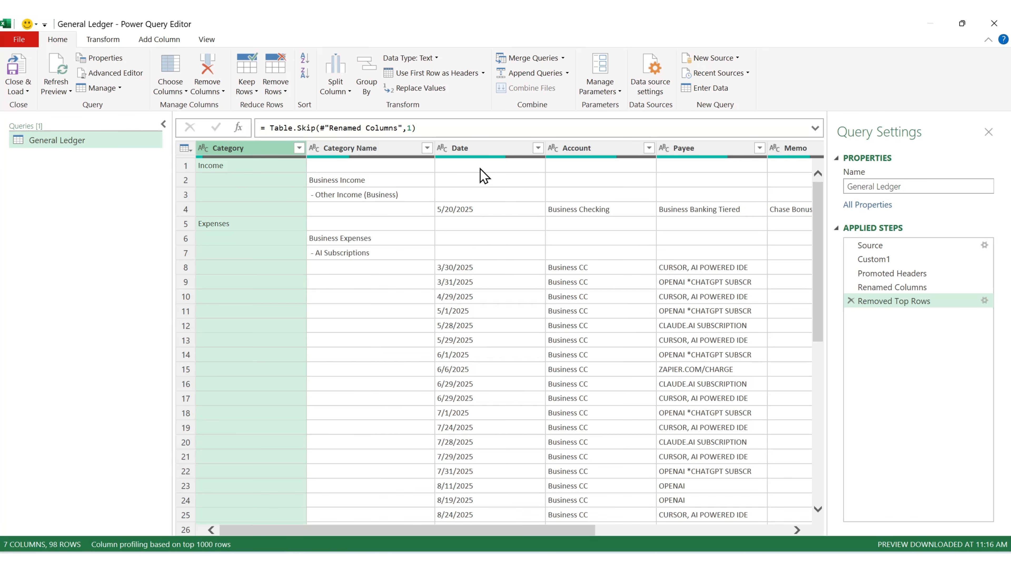
left_click(385, 151, "ctrl")
right_click(259, 154)
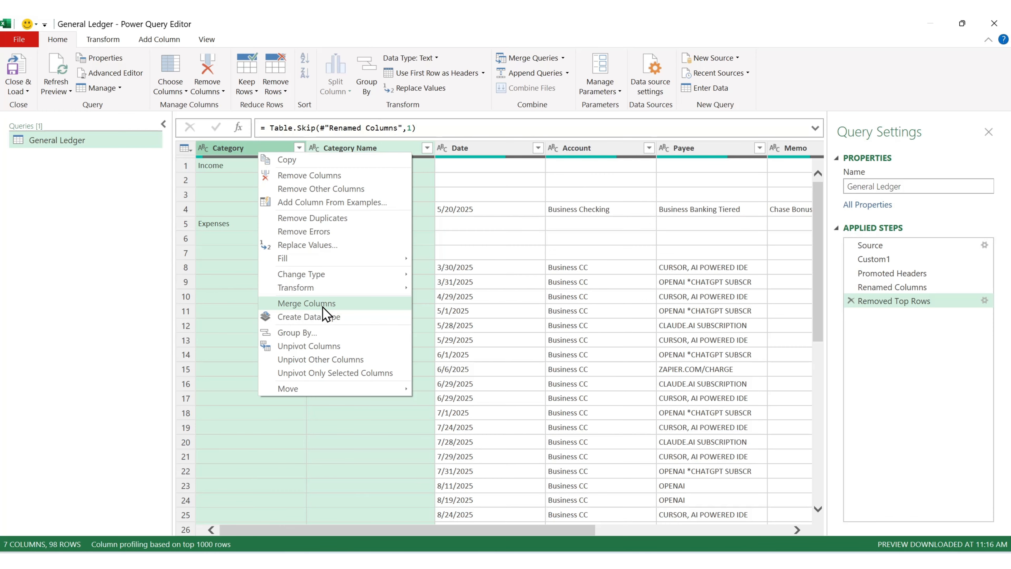
left_click(330, 245)
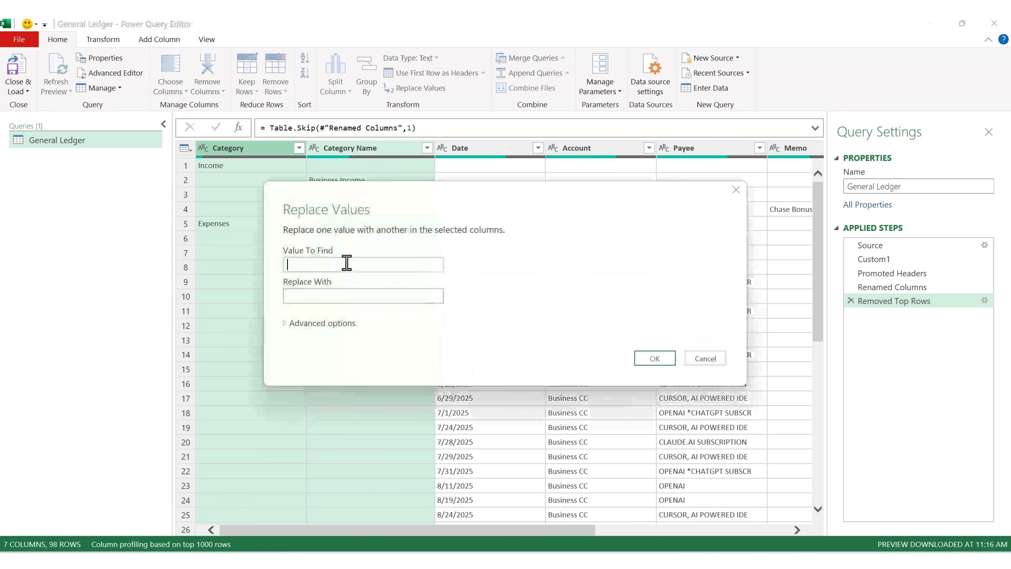
left_click(333, 296)
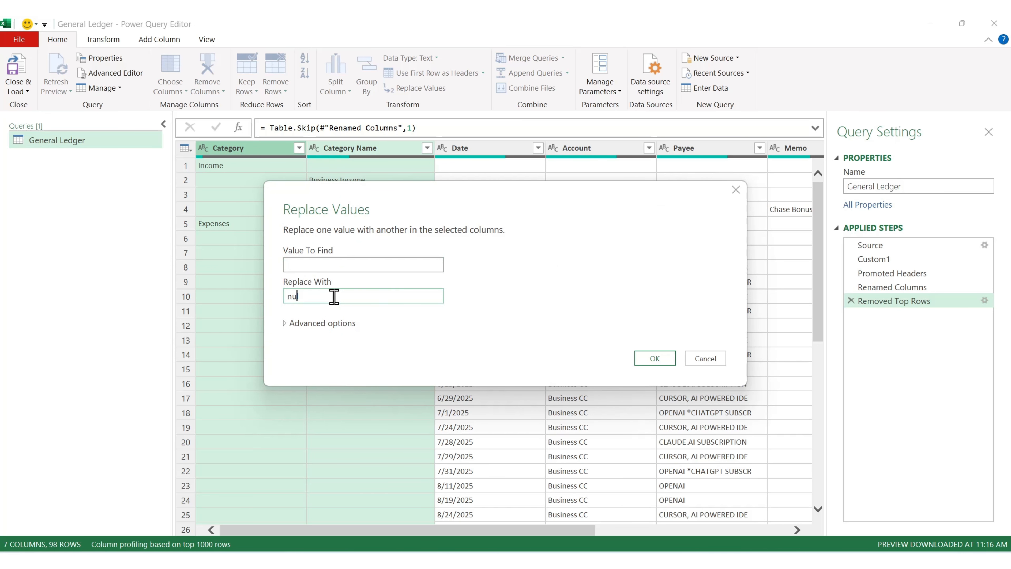
left_click(653, 358)
Fill down the Category and Category Name columns.
right_click(263, 147)
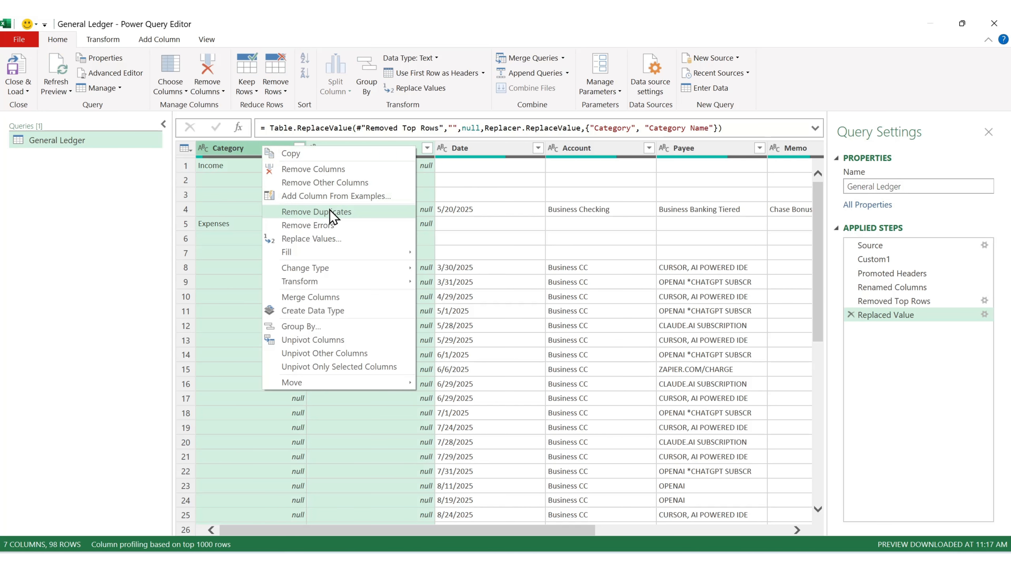
mouse_move(338, 251)
left_click(454, 252)
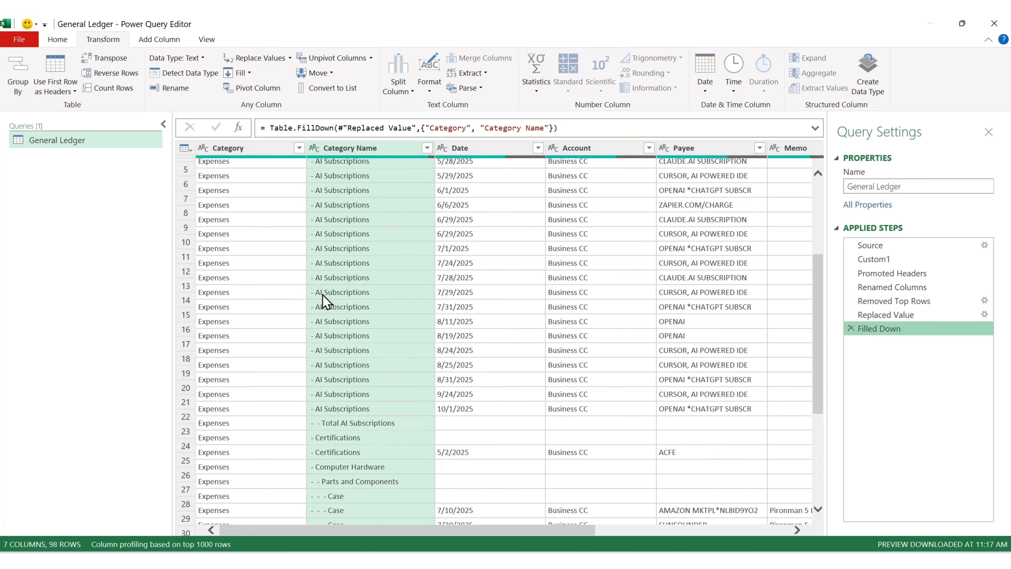
Extract the text after the delimiter "- " in the Category Name column, scanning from the end of the input.
scroll(324, 296, "down", 3)
scroll(323, 290, "up", 3)
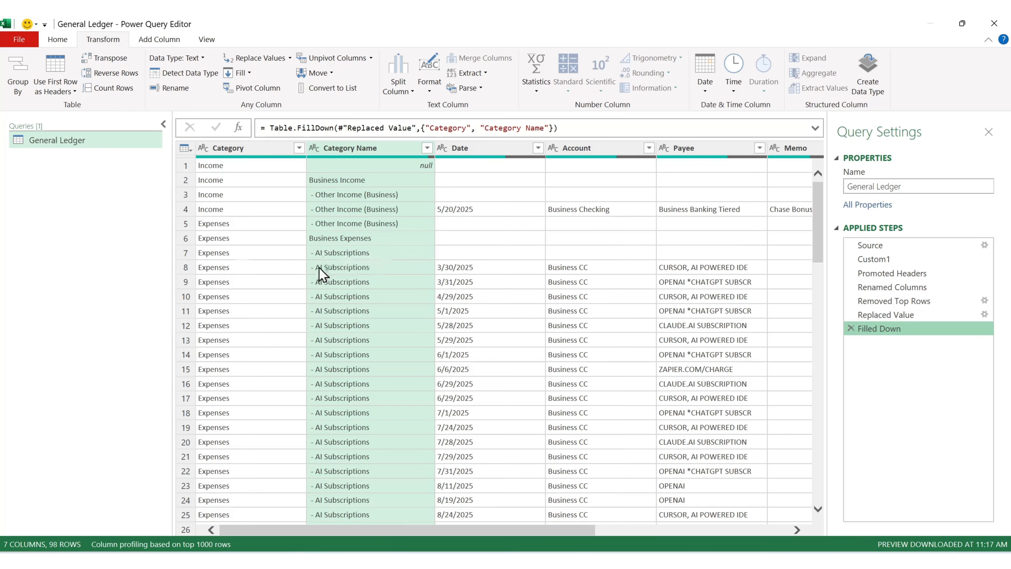
scroll(319, 266, "down", 3)
scroll(346, 223, "up", 3)
left_click(480, 74)
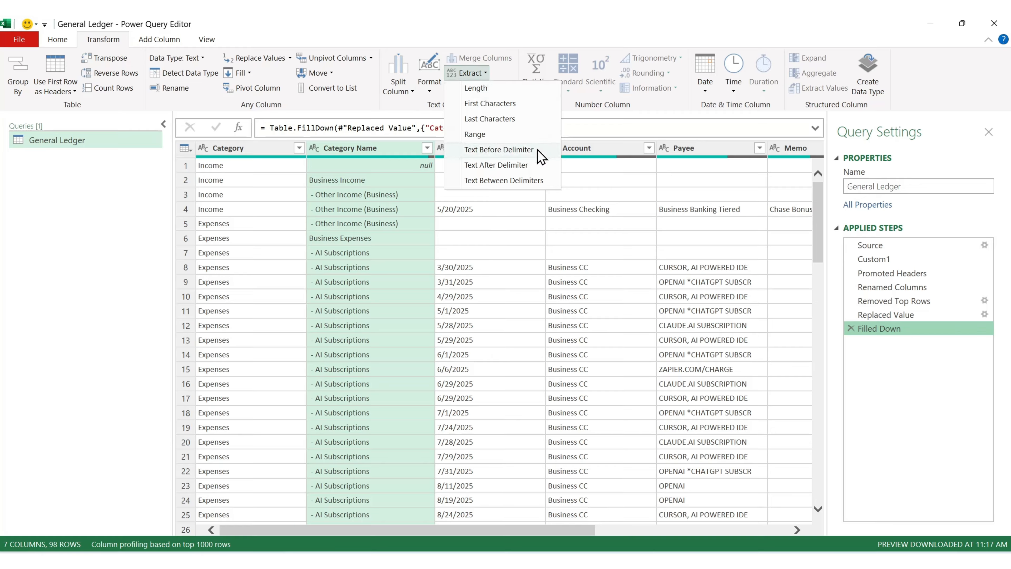
left_click(495, 165)
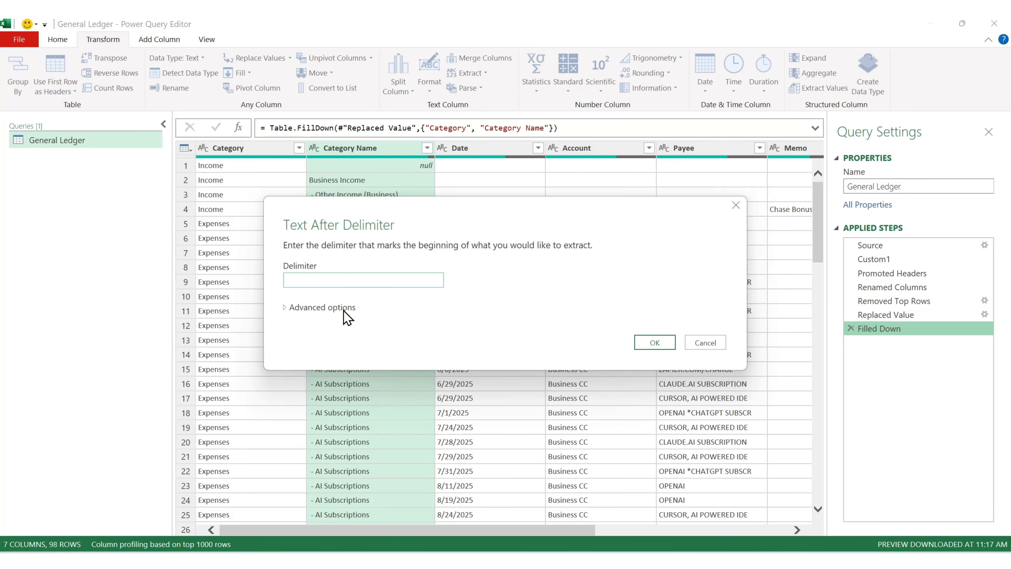
type("-")
left_click(324, 307)
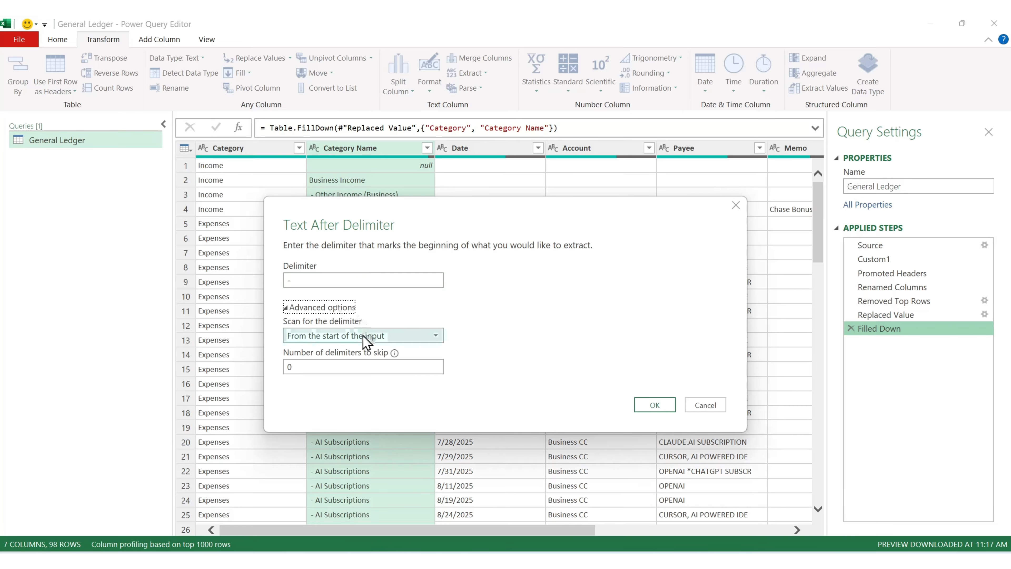
left_click(376, 337)
left_click(382, 363)
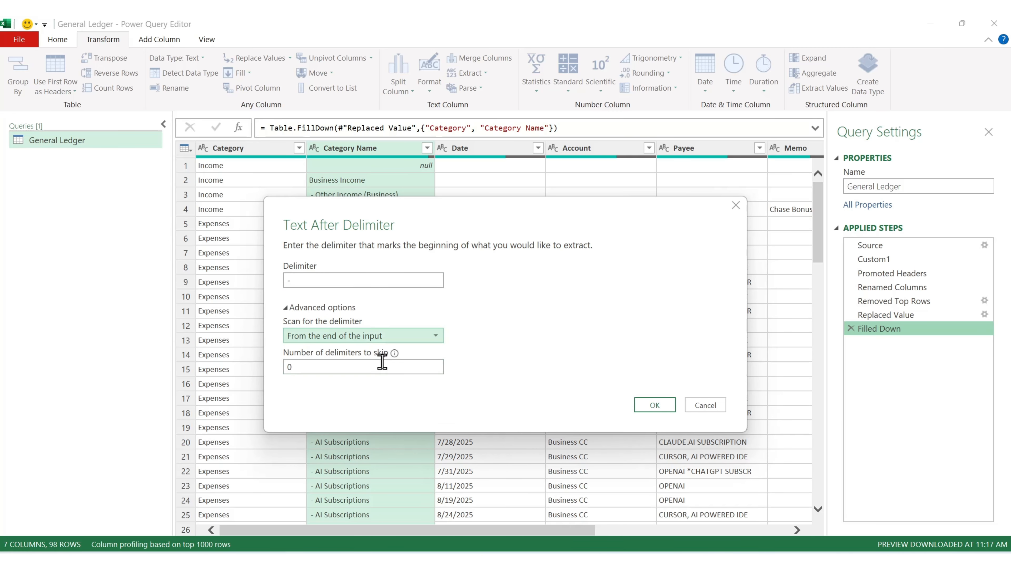
left_click(655, 404)
Filter the Date column to exclude blank values.
left_click_drag(821, 212, 820, 446)
scroll(359, 238, "up", 7)
scroll(359, 237, "up", 17)
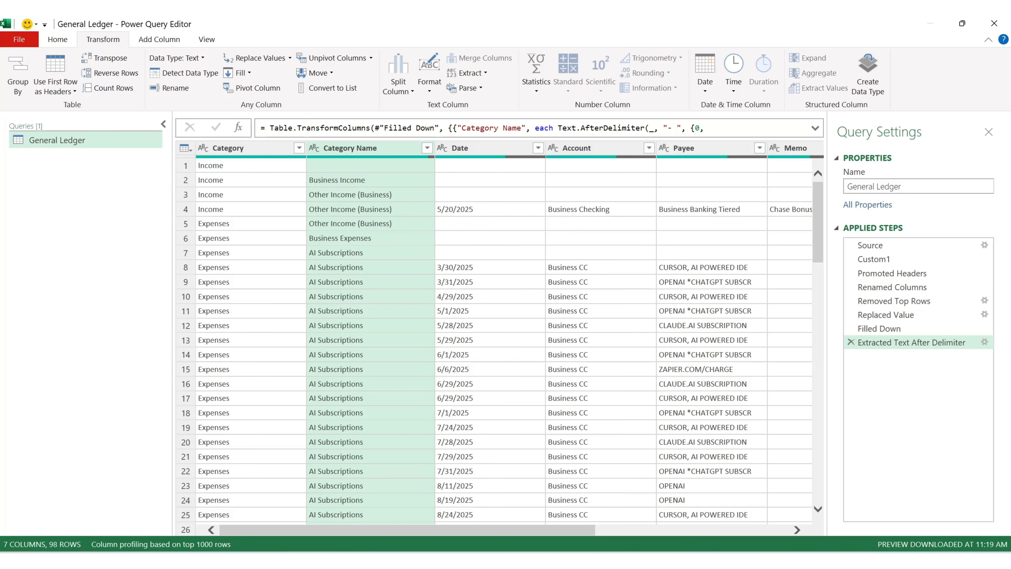
left_click(497, 147)
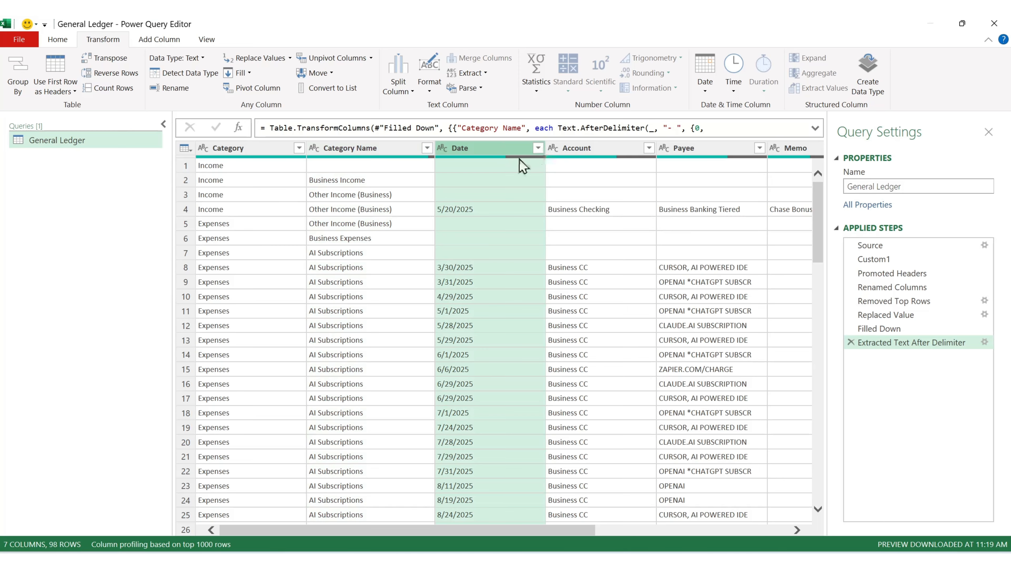
left_click(537, 148)
left_click(342, 307)
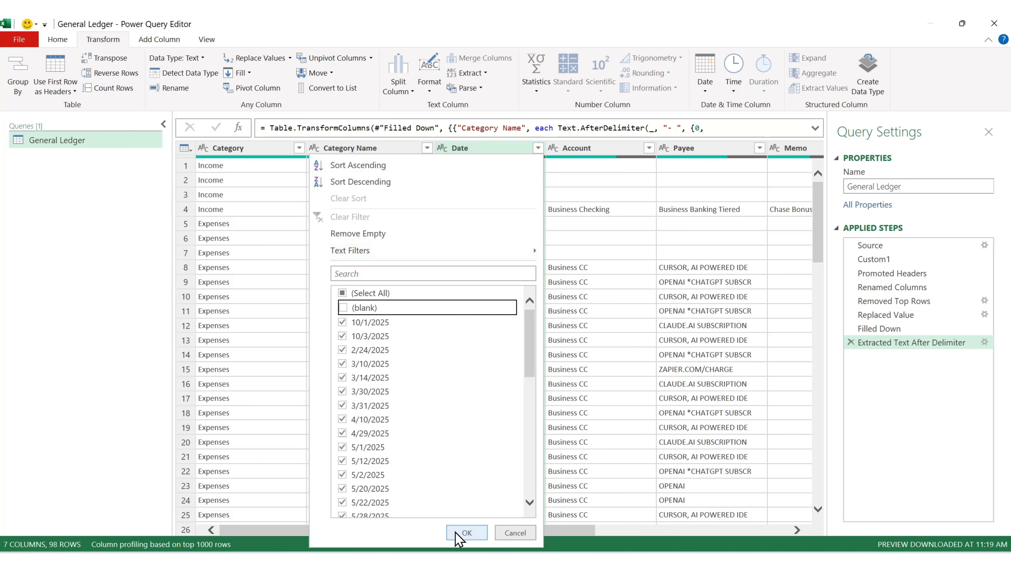
left_click(465, 532)
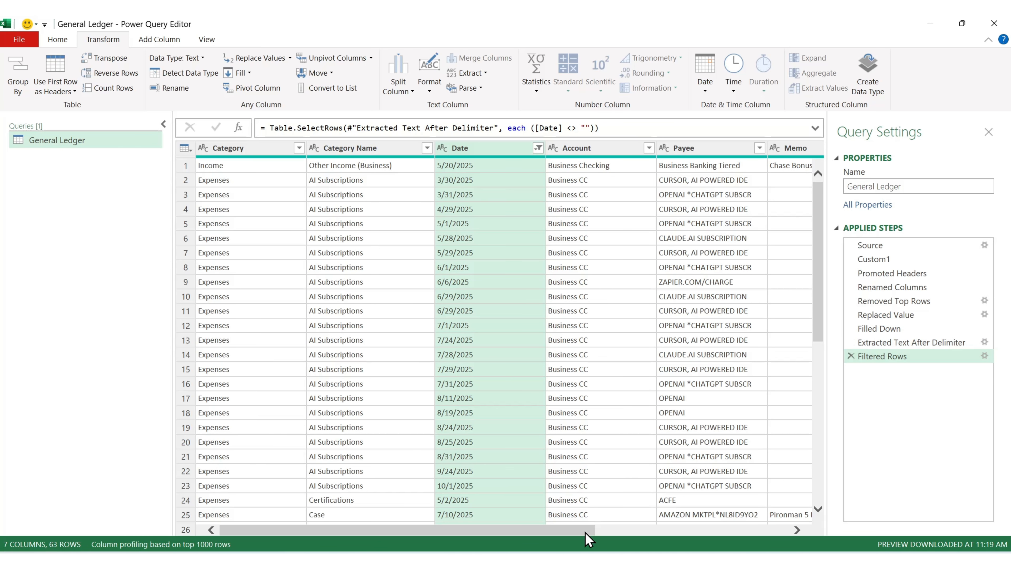
Add a custom column named Category Path with the formula [Category] & " > " & [Category Name].
left_click(232, 149)
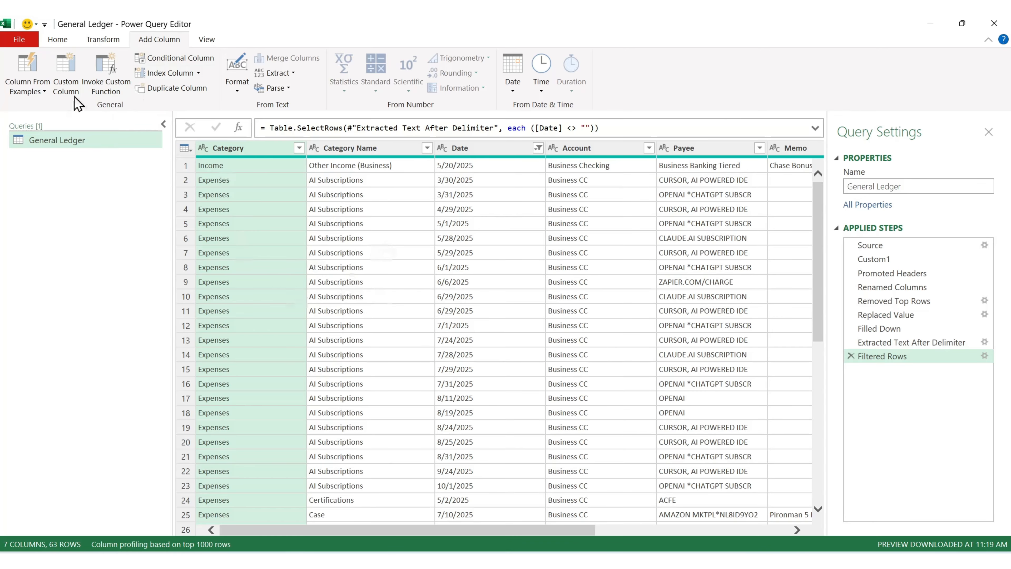
left_click(68, 80)
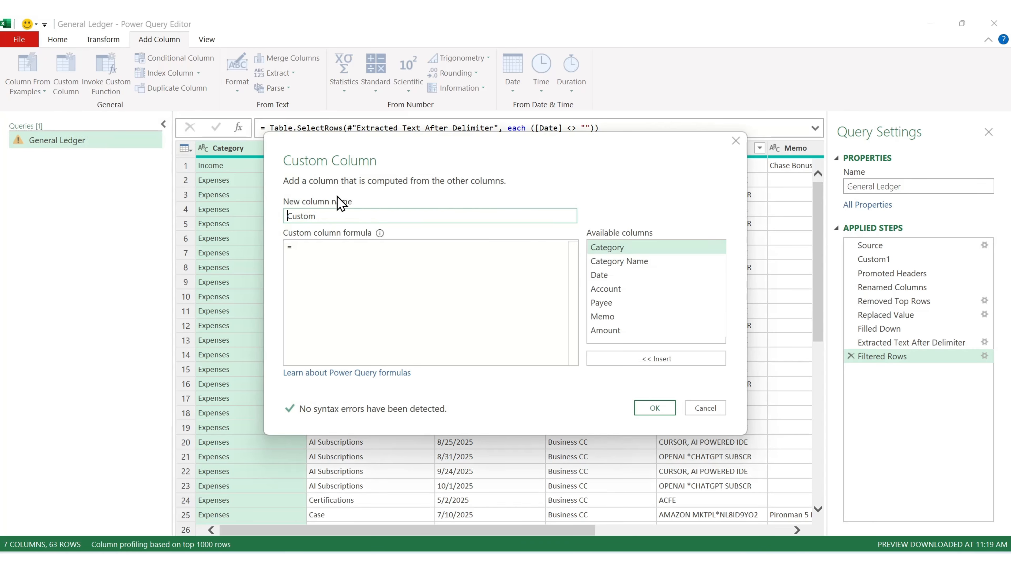
double_click(379, 218)
type("Category Path")
left_click(369, 255)
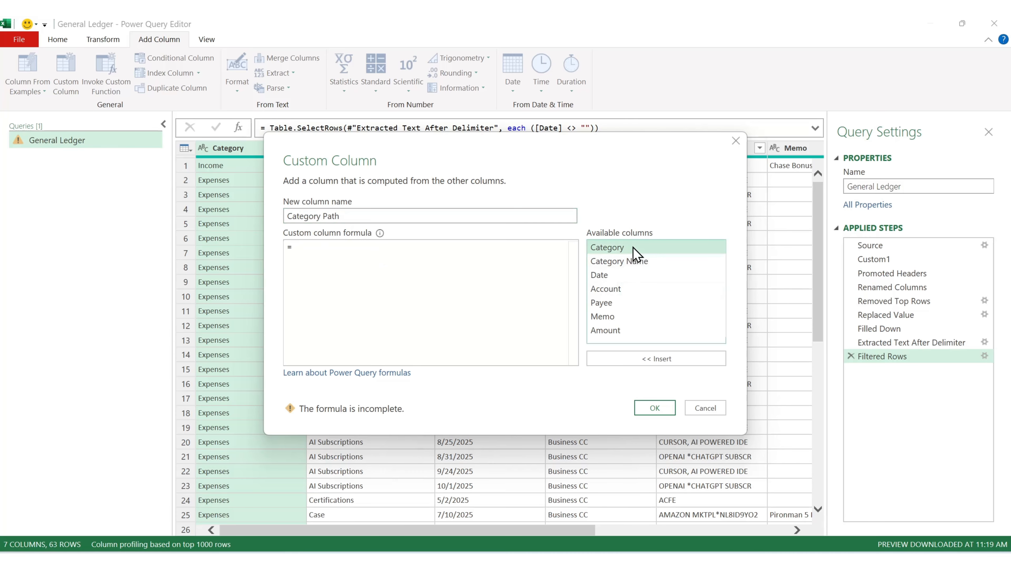
double_click(632, 247)
type("& \"")
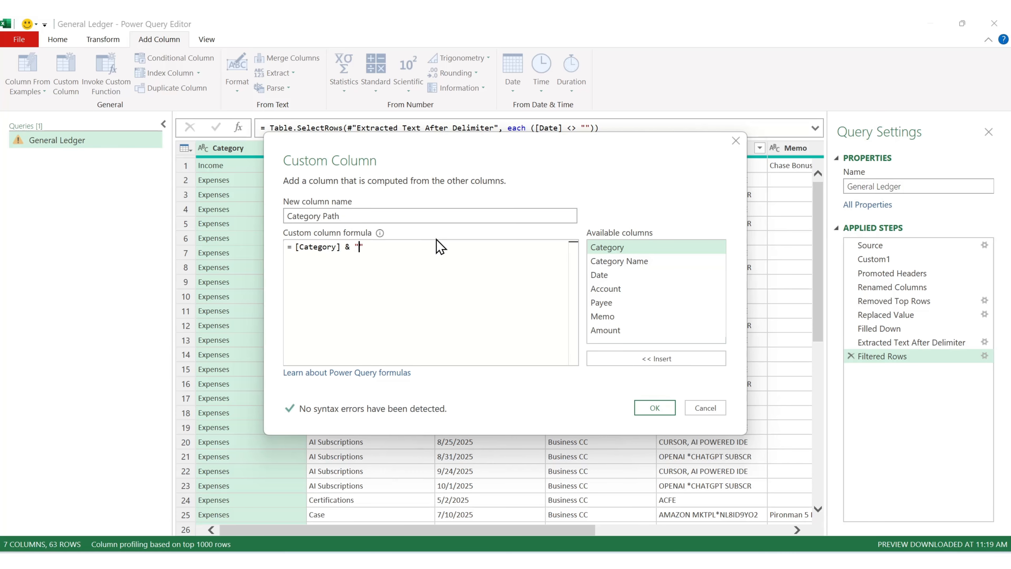
type(" > \" &")
double_click(620, 261)
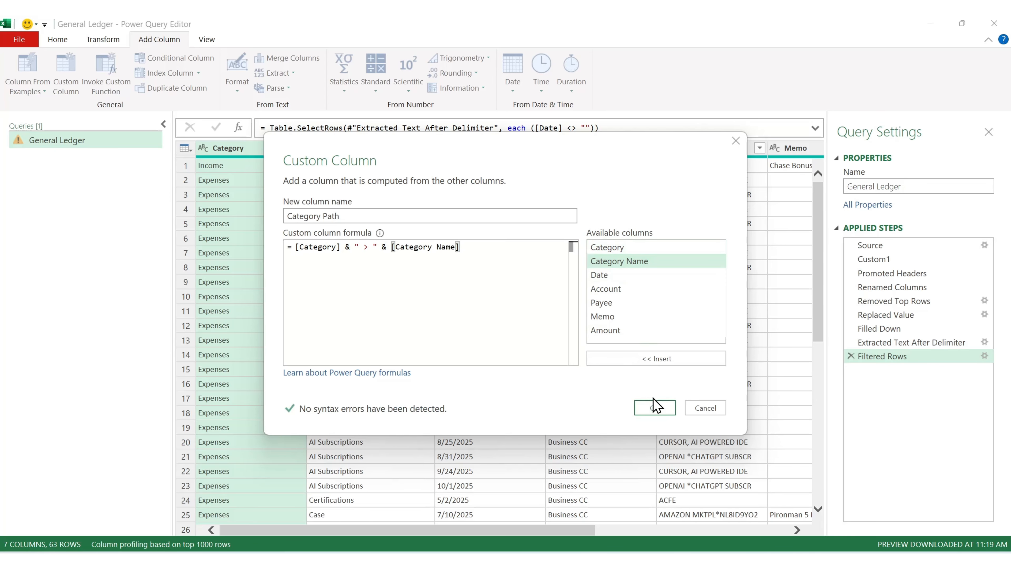
left_click(655, 407)
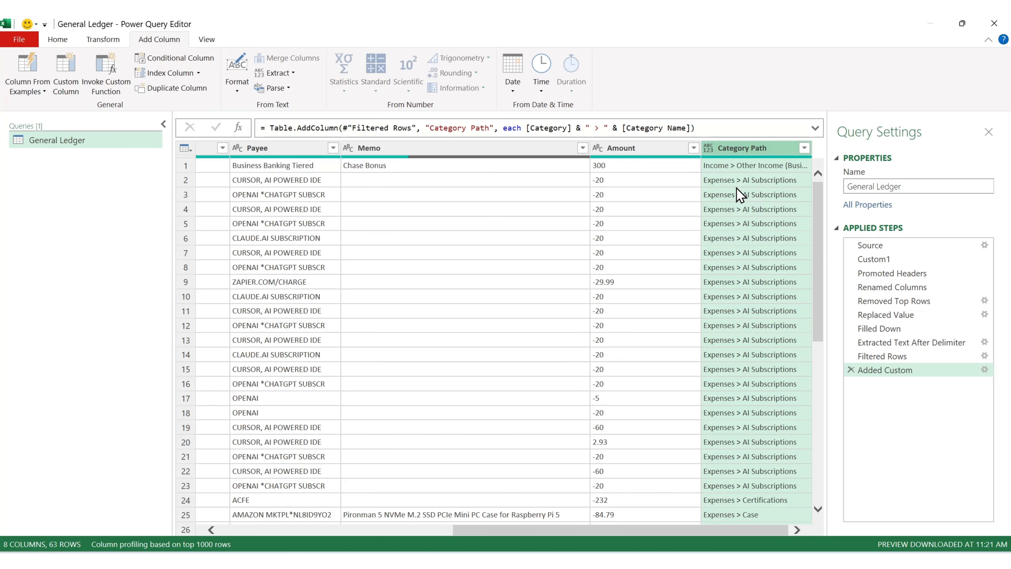
left_click(797, 172)
Change the data type of the Date column to Date and of the Amount column to Currency.
left_click_drag(744, 449, 473, 431)
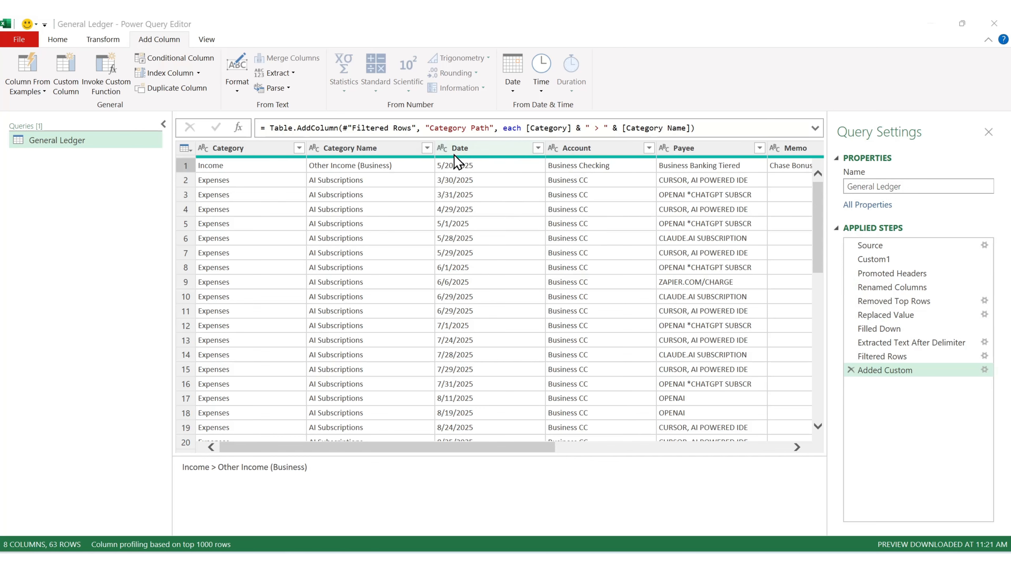
left_click(442, 148)
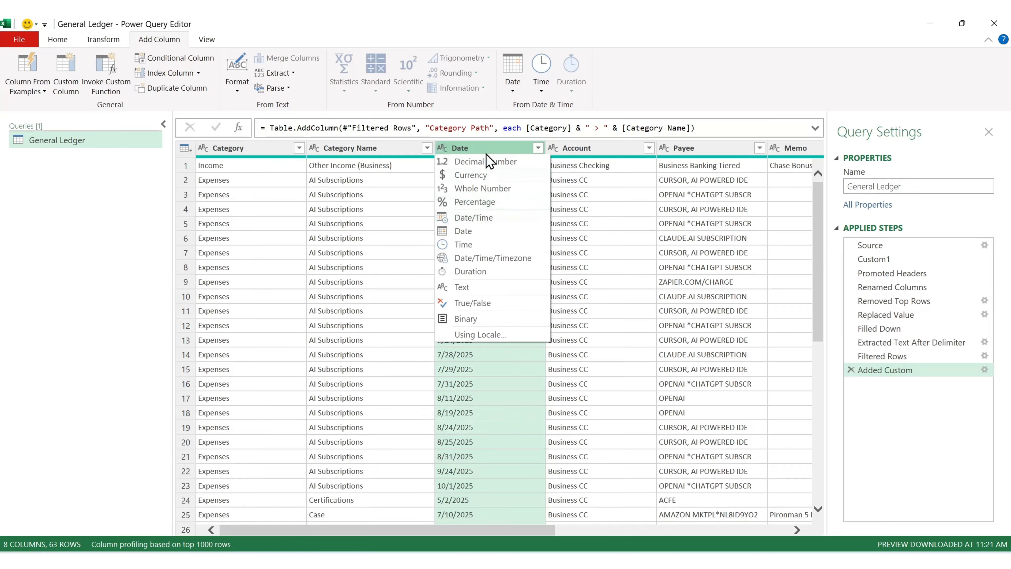
left_click(478, 233)
left_click_drag(530, 530, 771, 535)
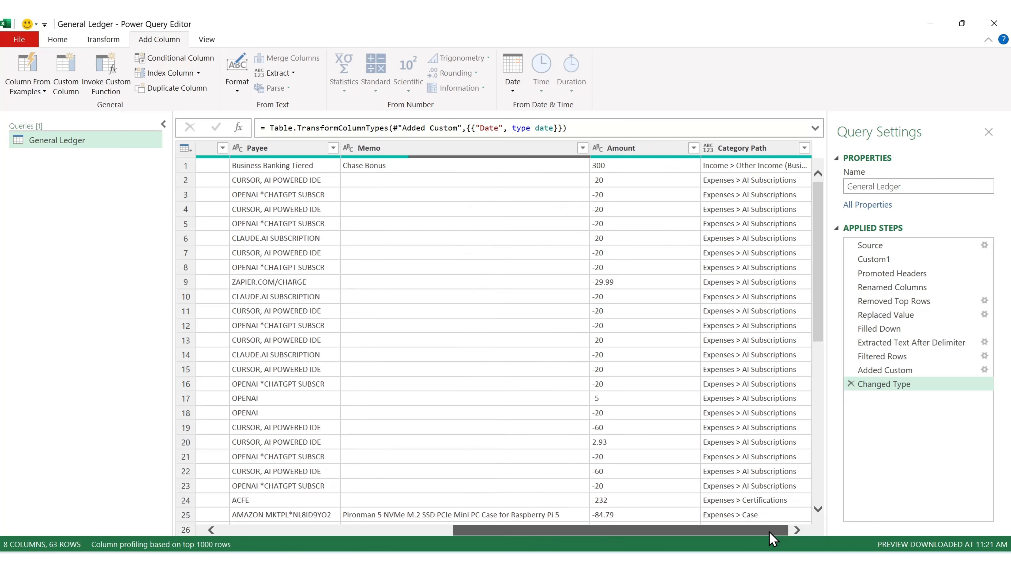
left_click(597, 148)
left_click(620, 178)
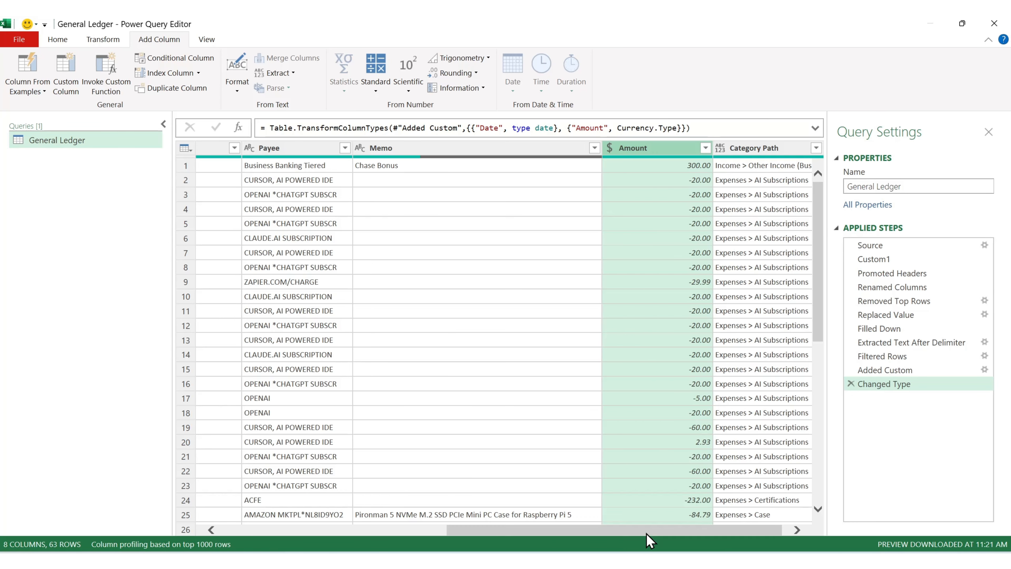
Move the Date column in front of the Category column and sort the table by Date in ascending order.
left_click_drag(646, 535, 361, 519)
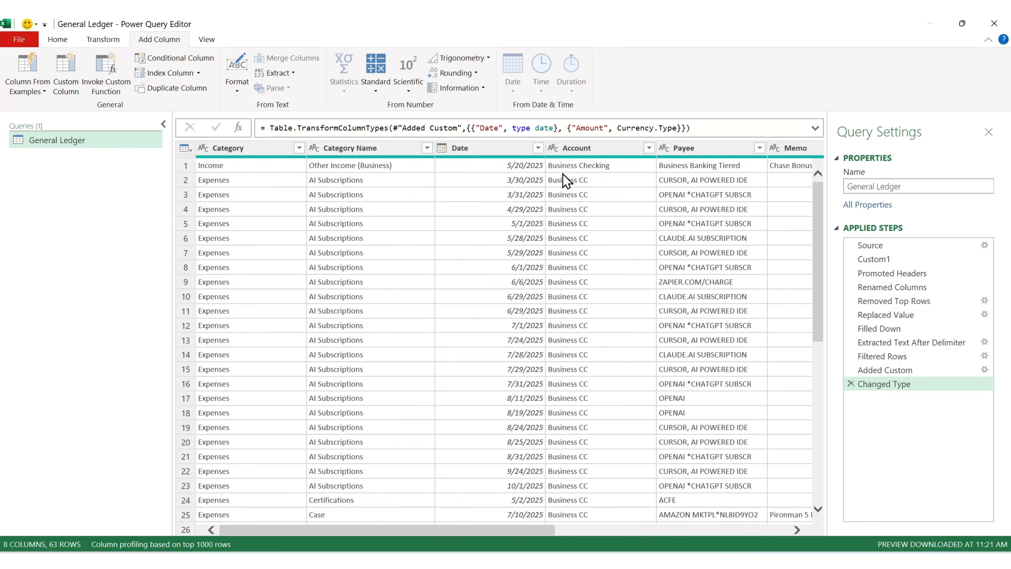
left_click_drag(484, 153, 249, 153)
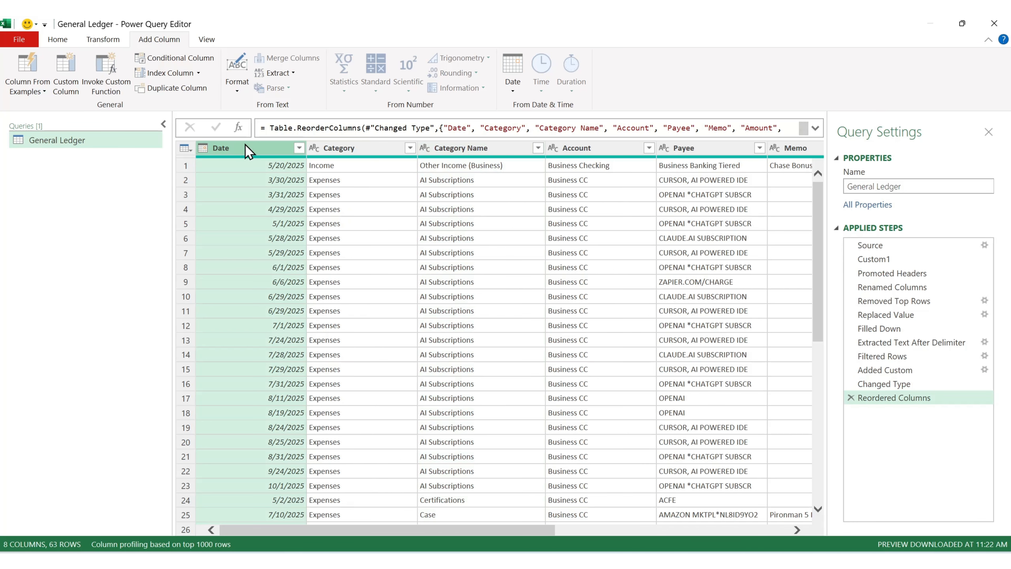
left_click(299, 148)
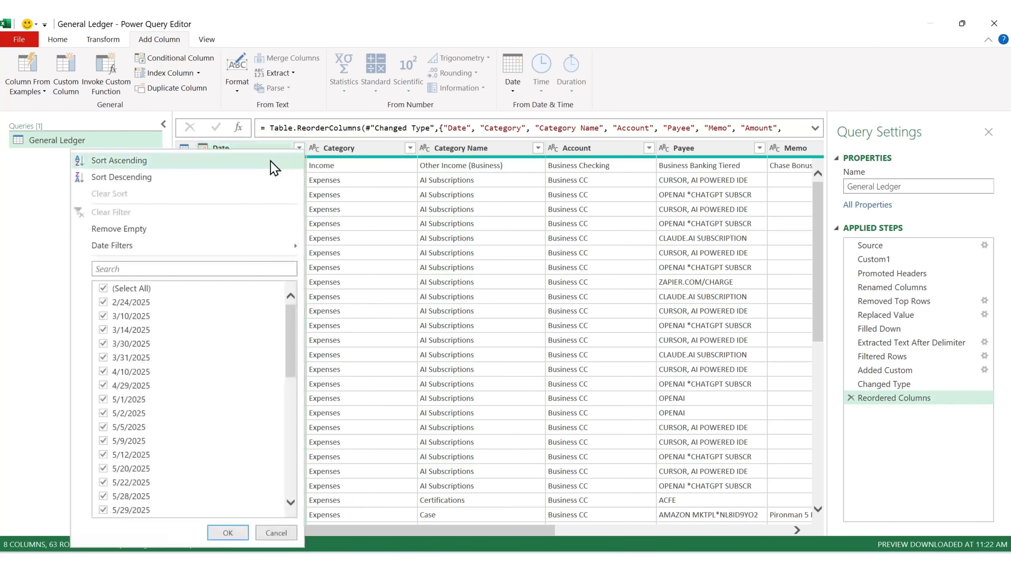
left_click(271, 165)
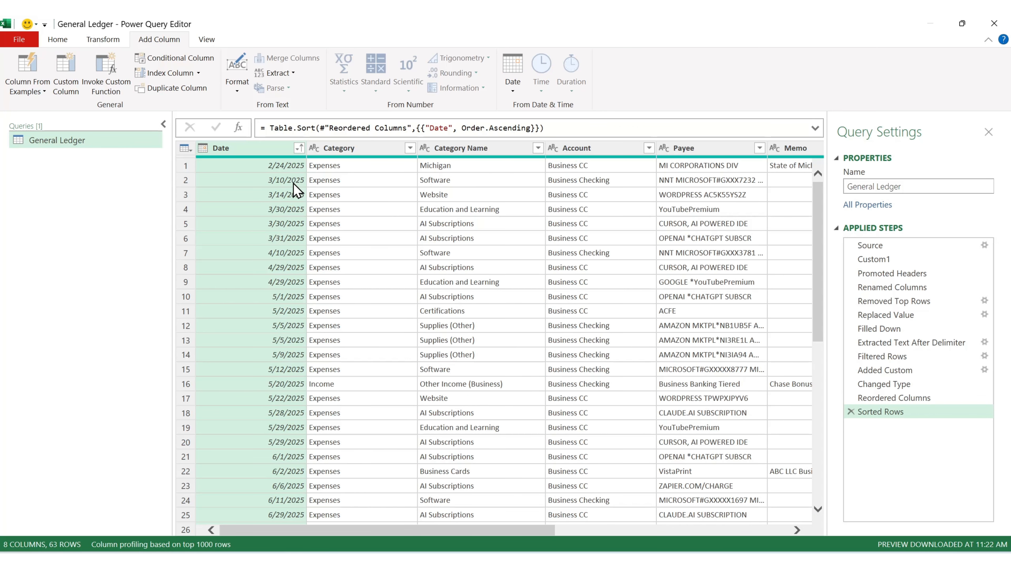
Review the sorted transactions from the first to the last row and across all columns.
left_click_drag(824, 208, 806, 445)
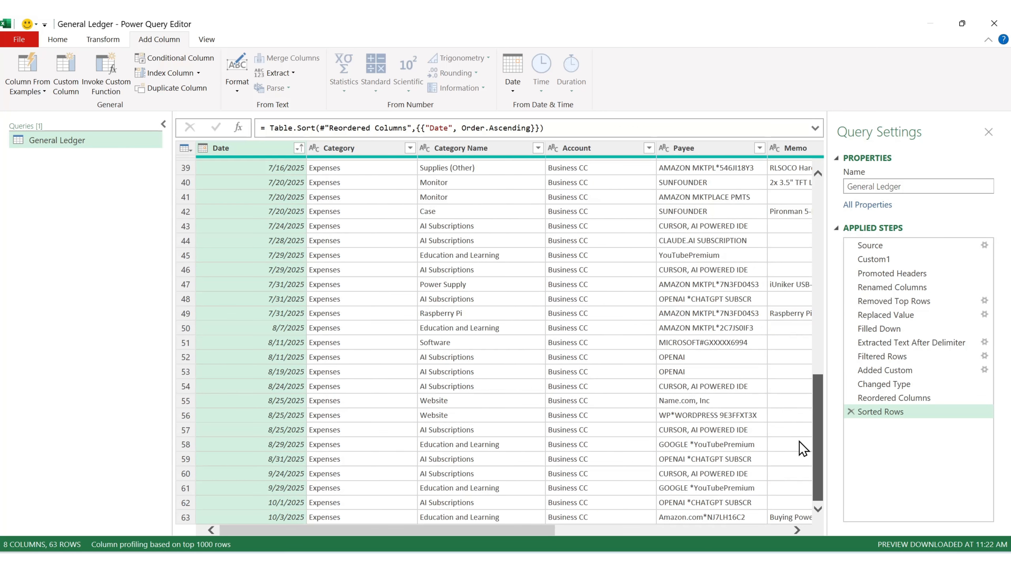
left_click_drag(561, 529, 767, 535)
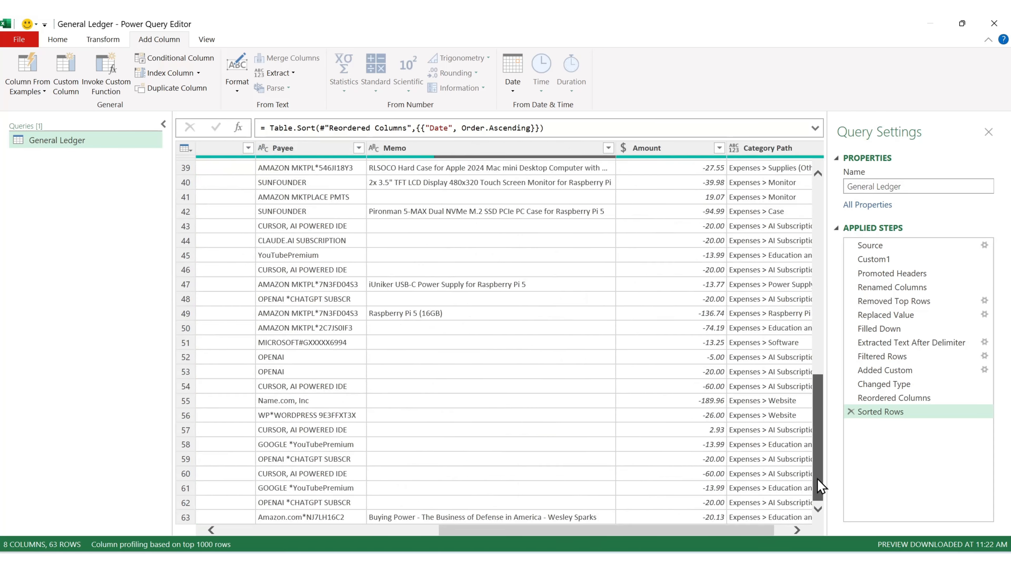
left_click_drag(817, 485, 851, 229)
left_click_drag(731, 530, 376, 544)
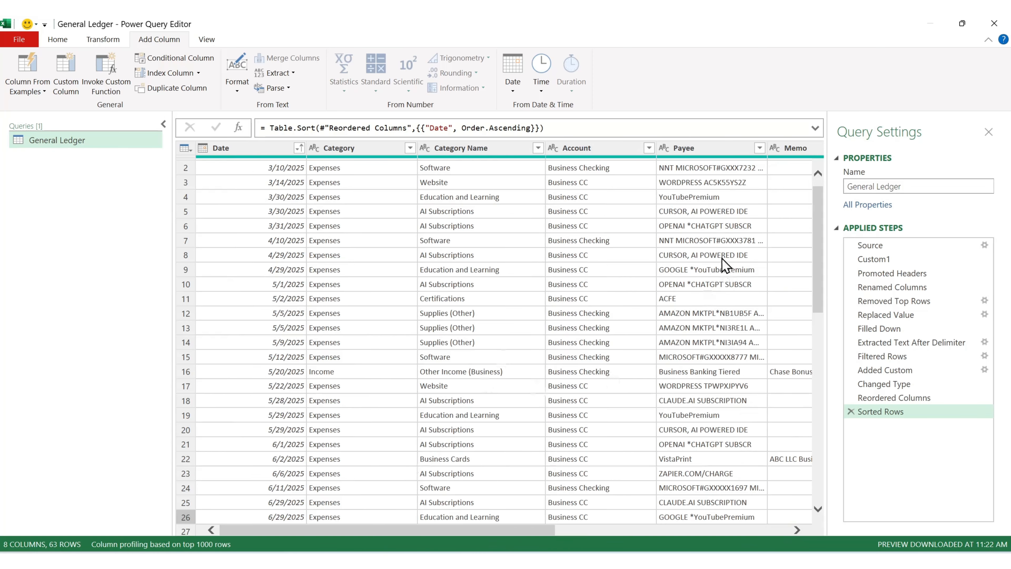
scroll(719, 257, "down", 10)
left_click_drag(541, 529, 424, 520)
scroll(515, 377, "up", 13)
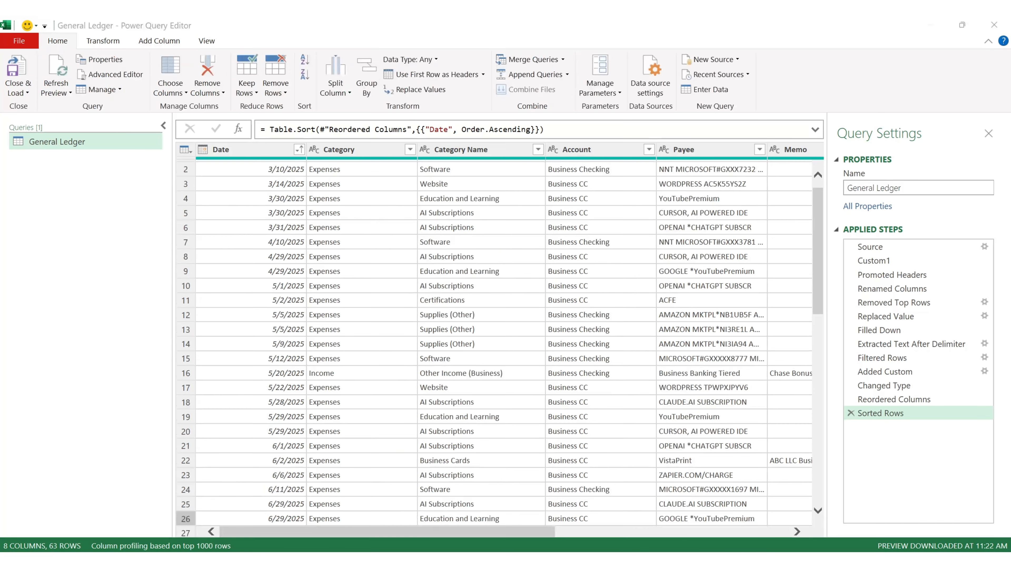
Copy the complete M code of the General Ledger query from the Advanced Editor.
left_click(129, 254)
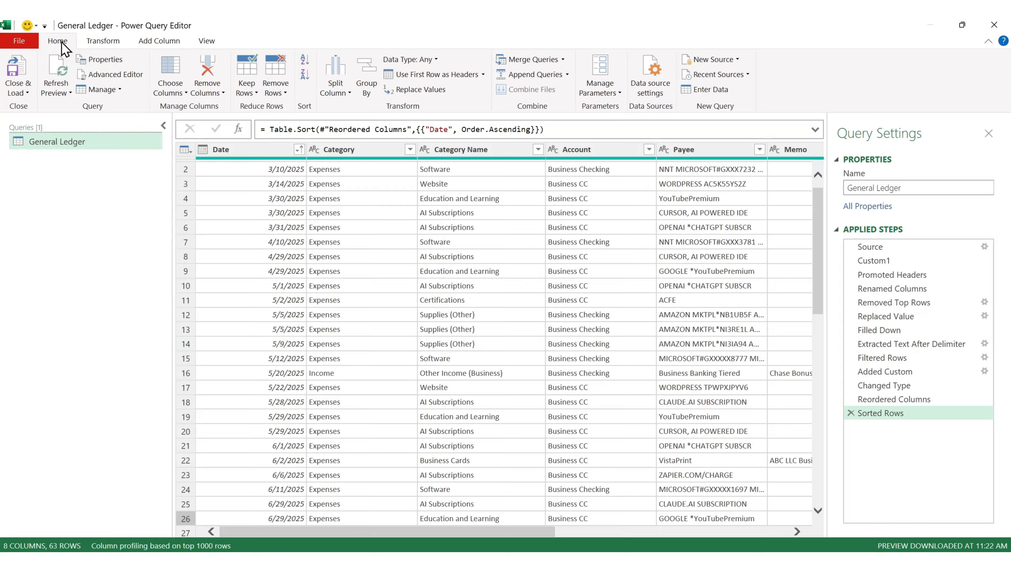
left_click(131, 78)
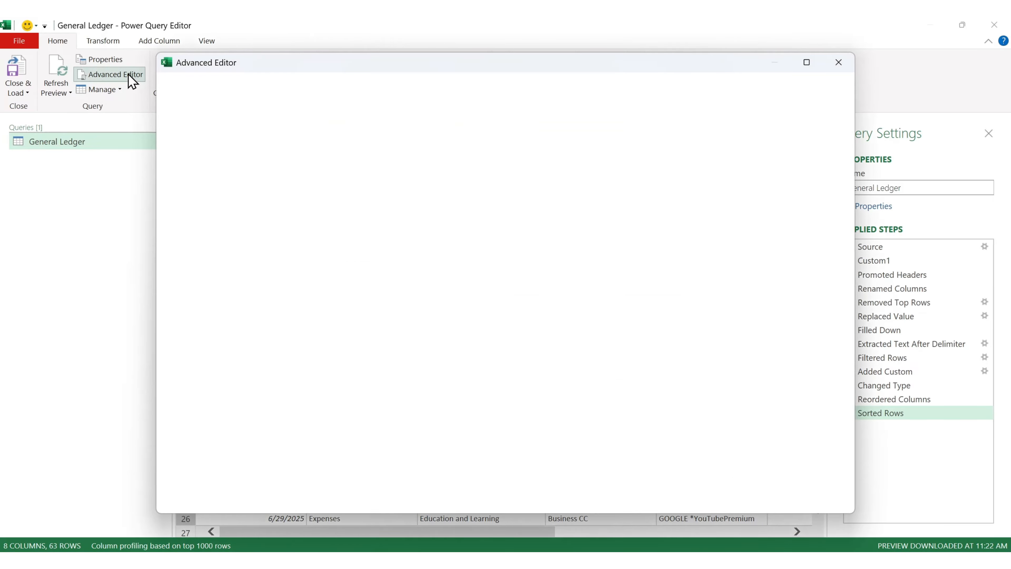
left_click_drag(314, 309, 161, 118)
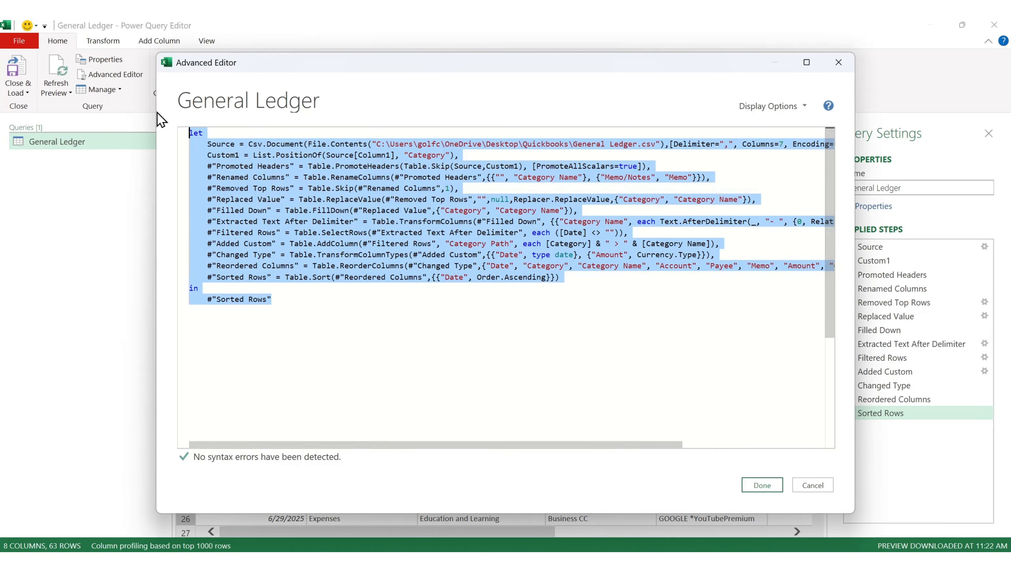
right_click(279, 194)
left_click(323, 231)
Switch to ChatGPT and send the prompt "Provide comments for my M Code:" followed by the copied code.
key("alt+Tab")
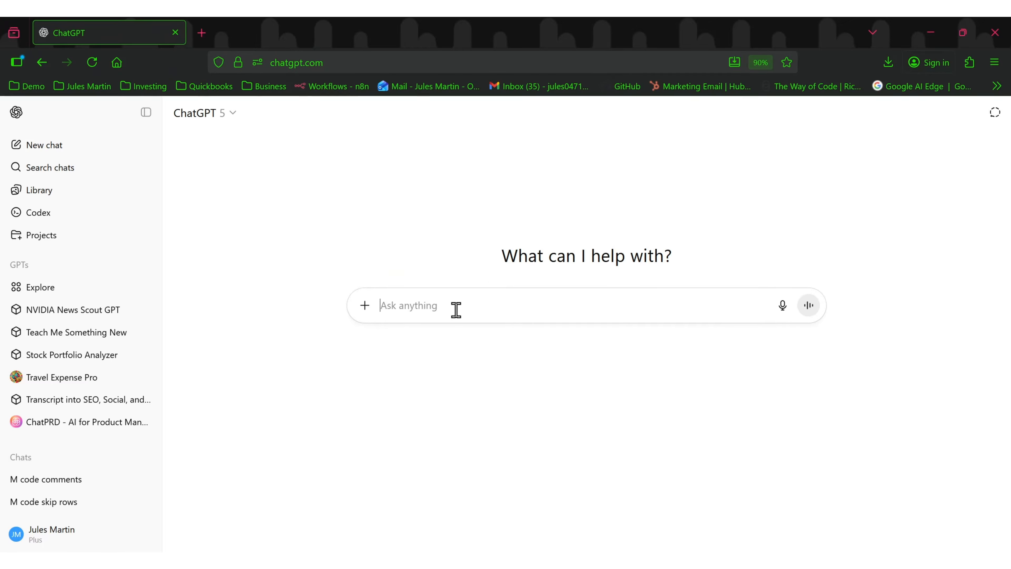
type("Provid")
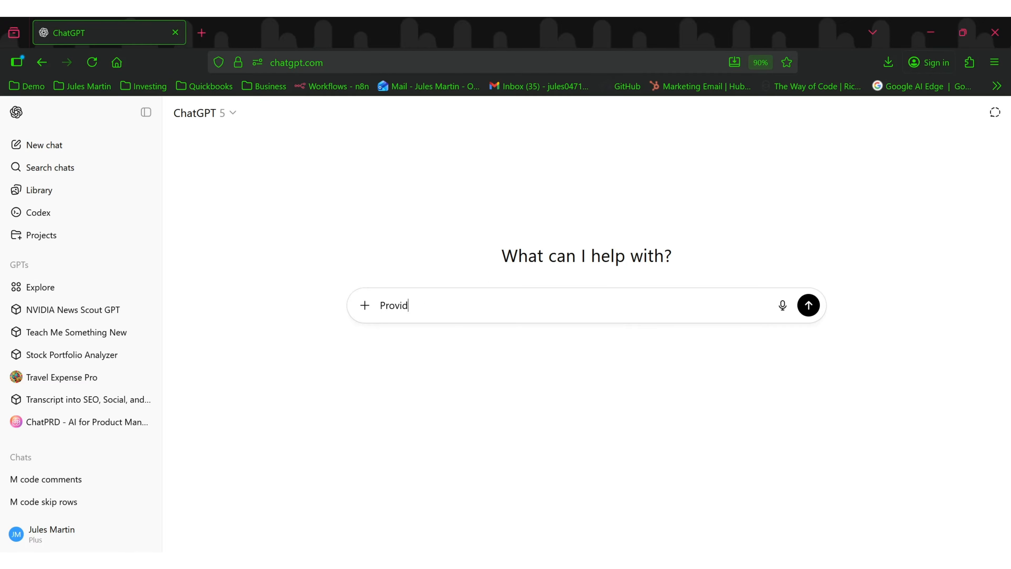
type("e comments for my M Code:")
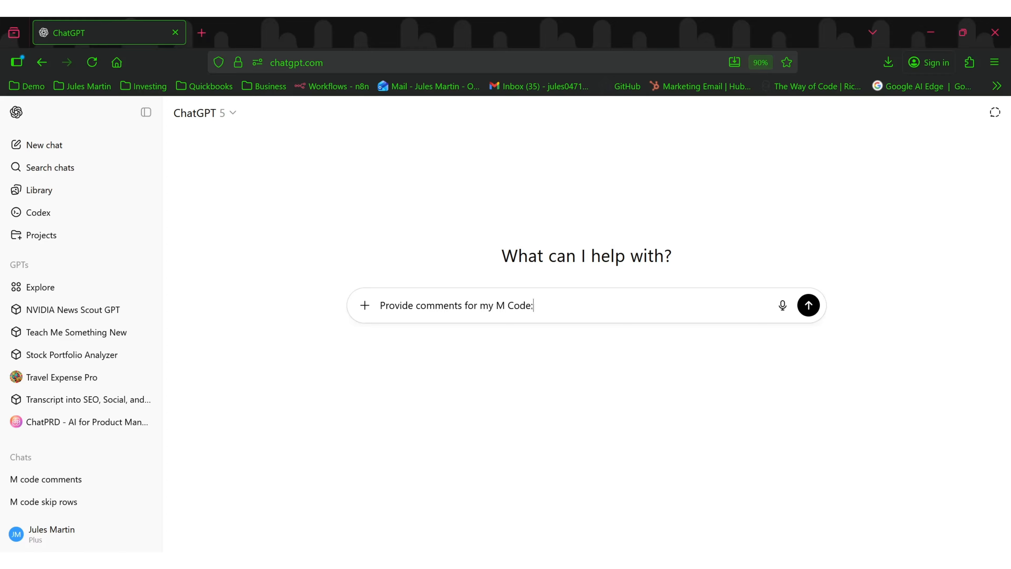
key("shift+Return")
key("ctrl+v")
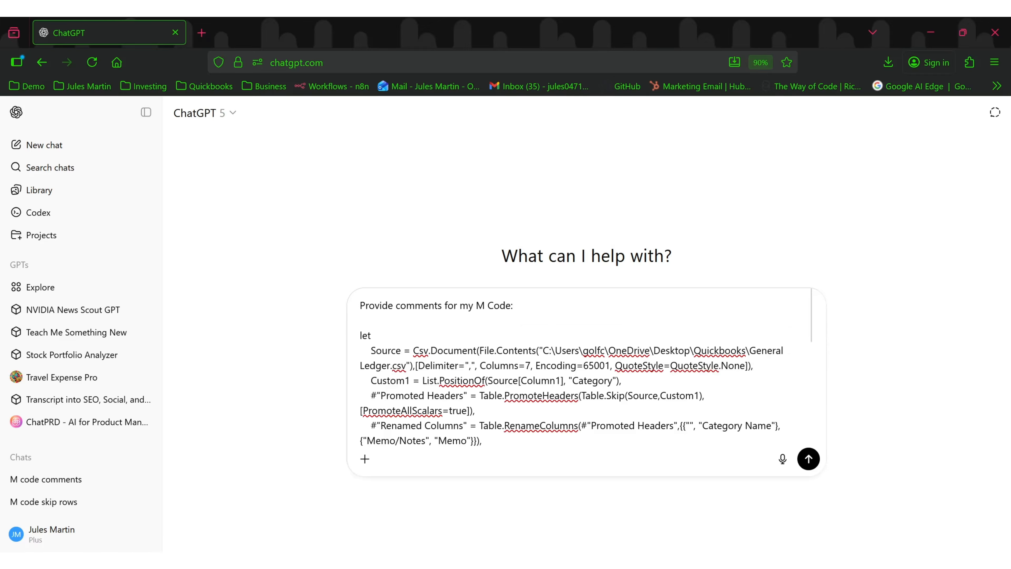
key("Return")
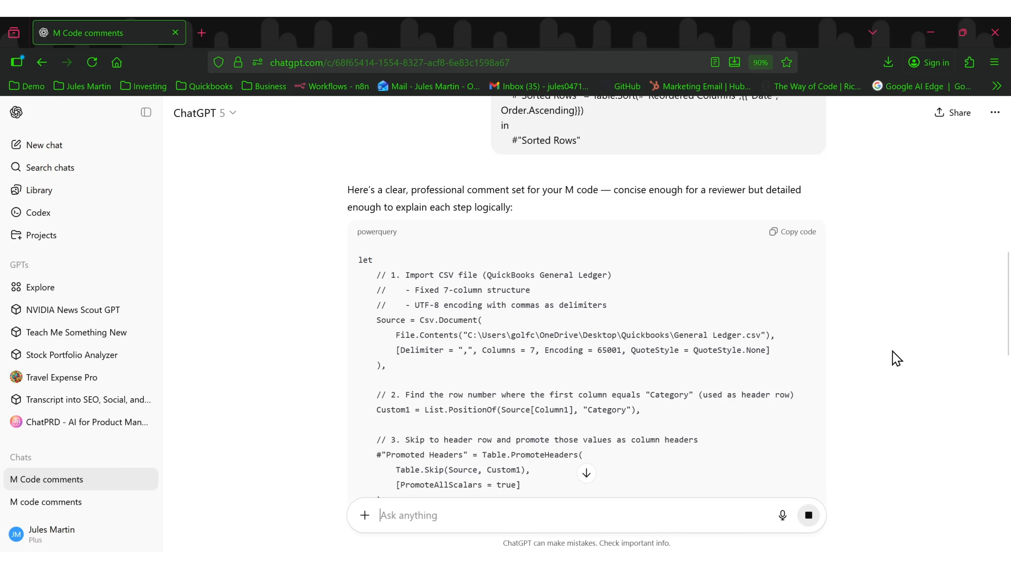
Look through ChatGPT's reply and copy the complete commented M code.
scroll(814, 276, "down", 15)
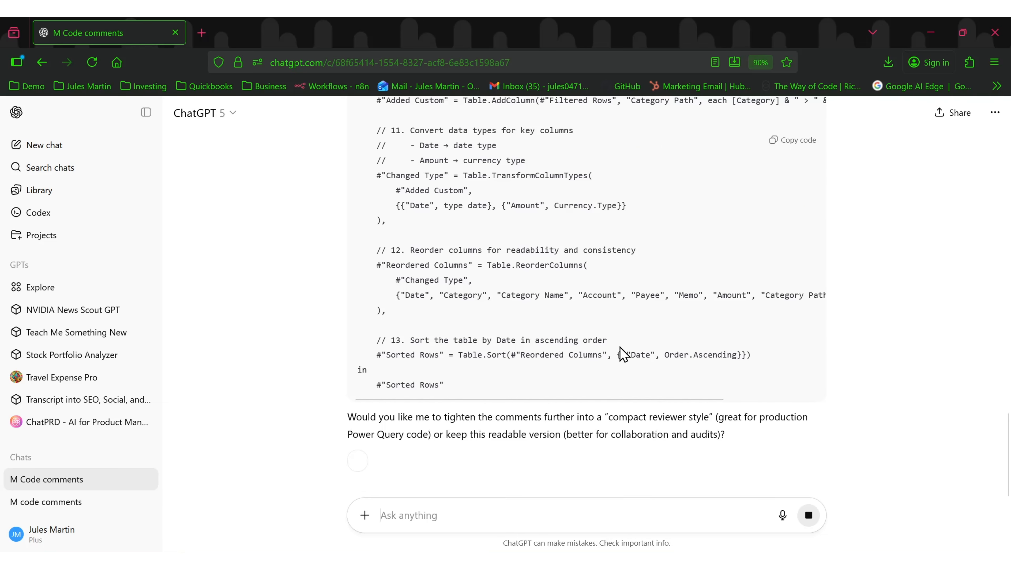
left_click_drag(478, 390, 383, 197)
left_click(798, 140)
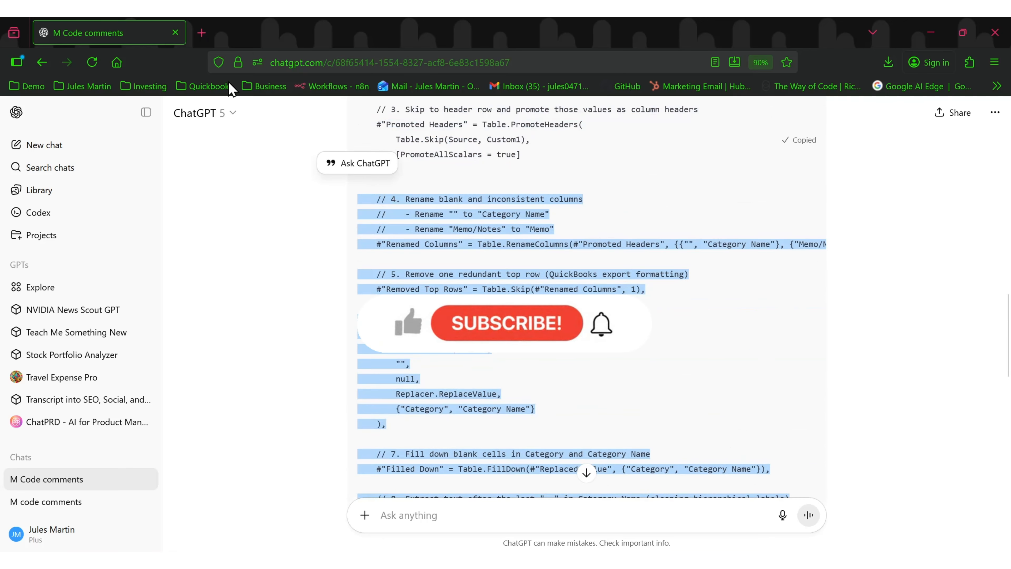
Switch back to the Advanced Editor, replace all of the General Ledger query's code with the commented version, and apply it.
mouse_move(296, 560)
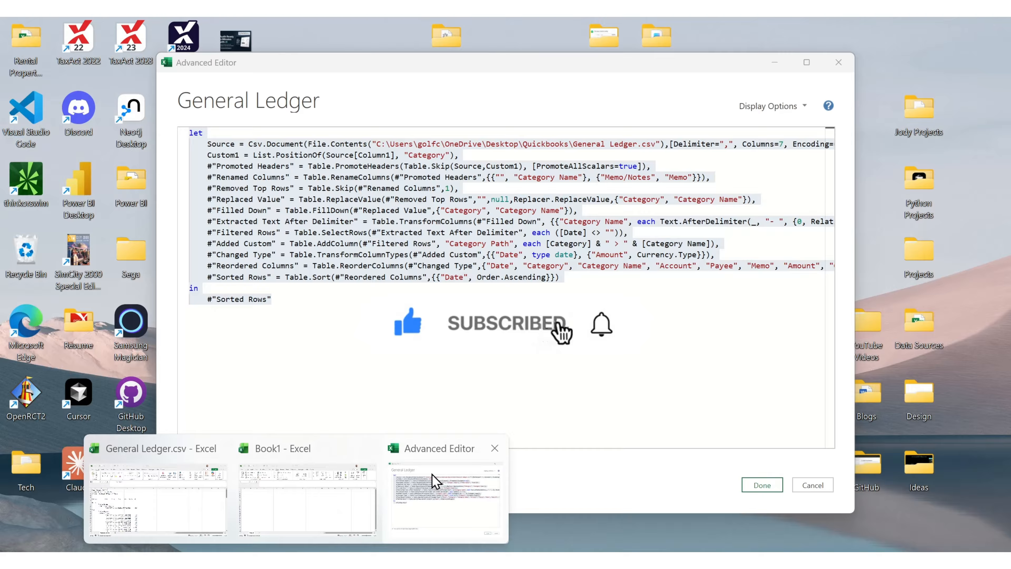
left_click(445, 499)
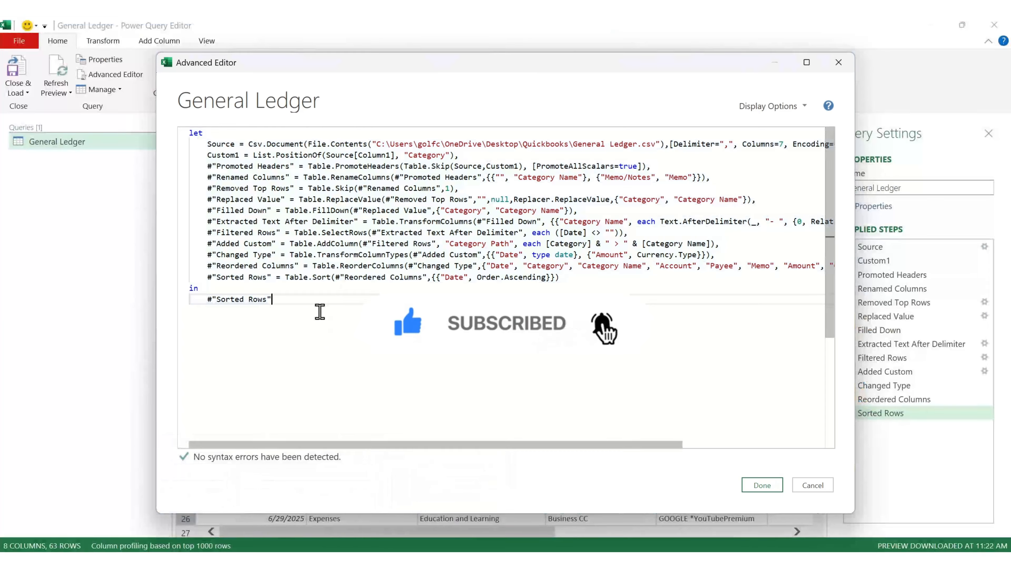
key("ctrl+a")
type("\\")
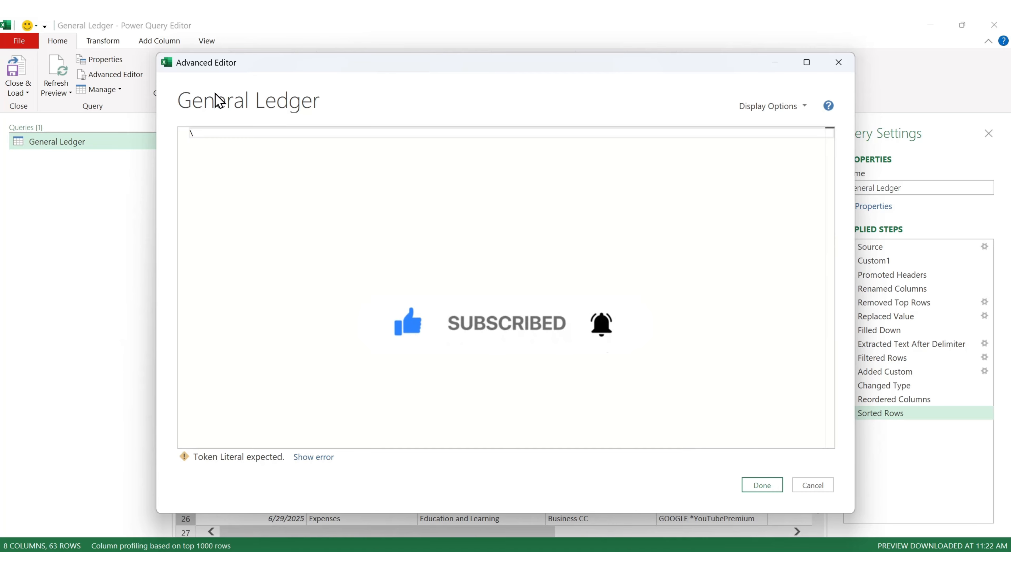
key("BackSpace")
key("ctrl+v")
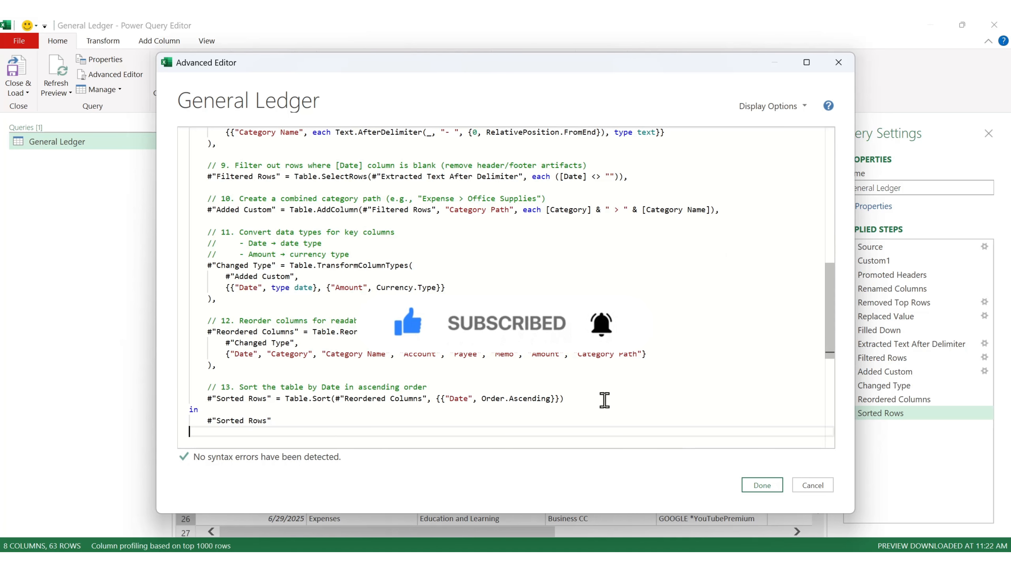
left_click(761, 488)
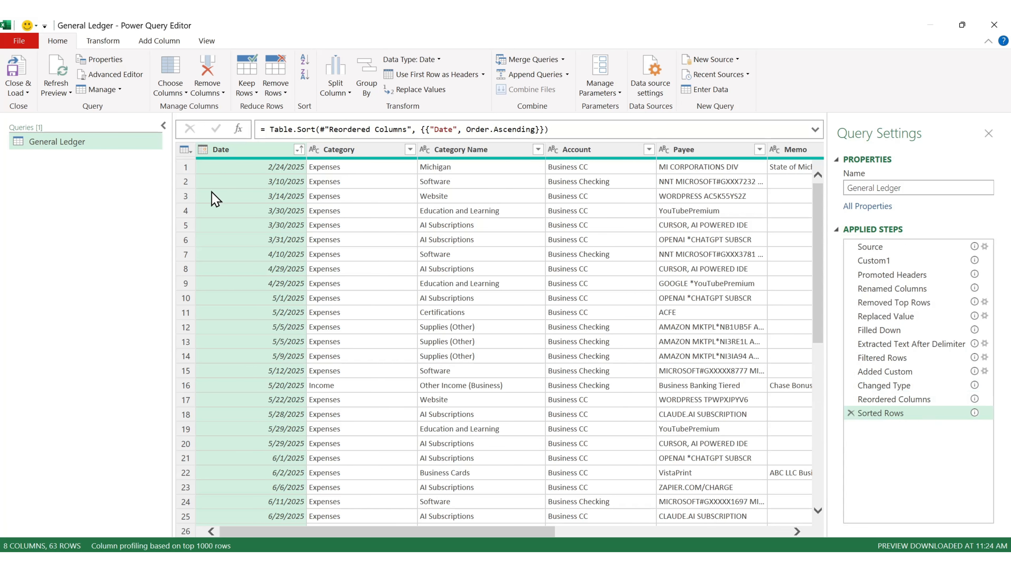
Close the Power Query Editor and load the General Ledger query into the workbook.
left_click(18, 90)
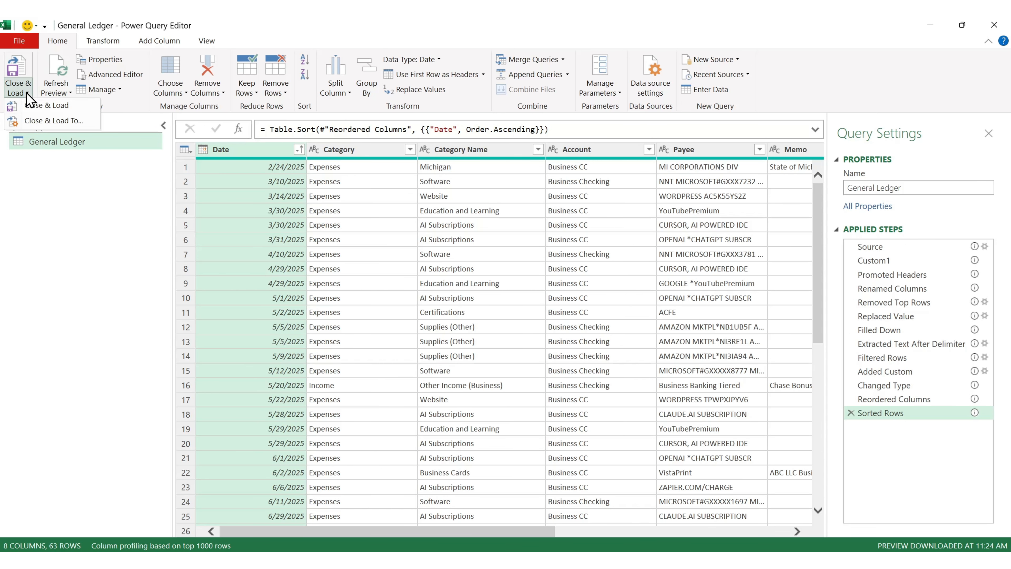
left_click(32, 105)
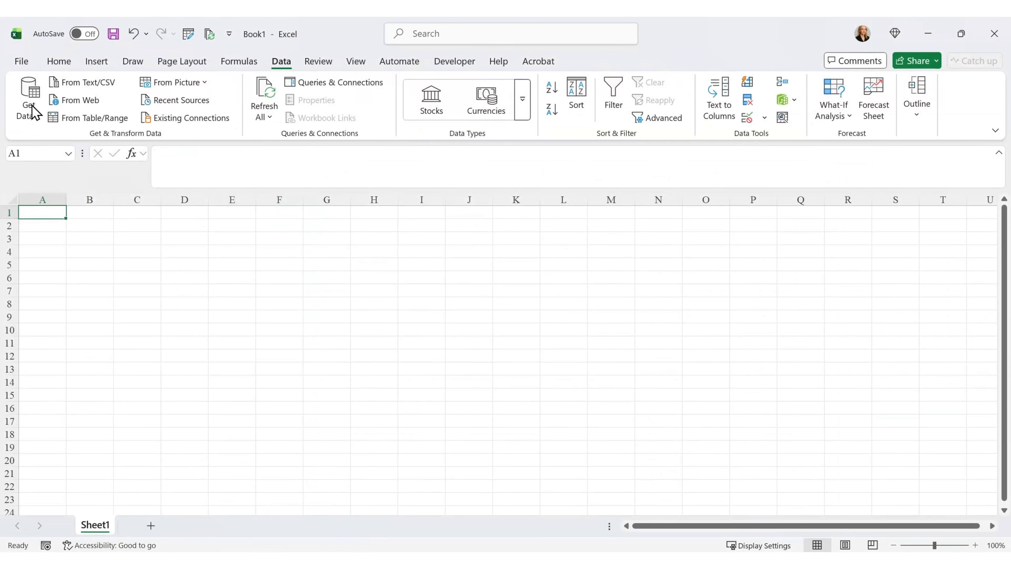